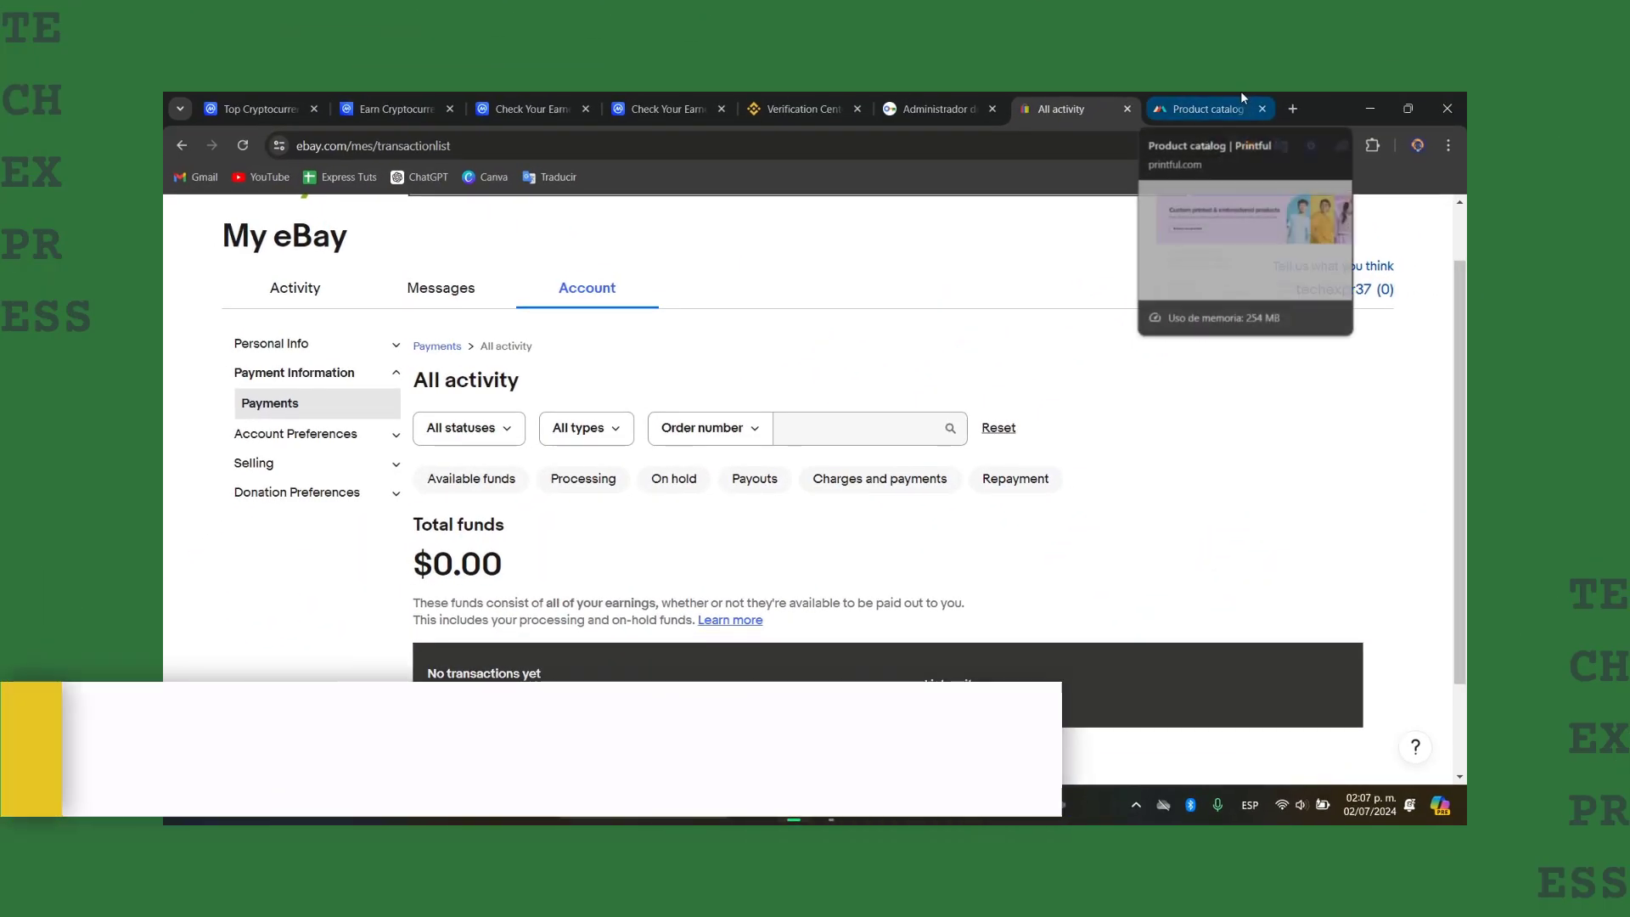
# Check the eBay payments activity and homepage, then return to the Printful catalog tab
pyautogui.click(1235, 107)
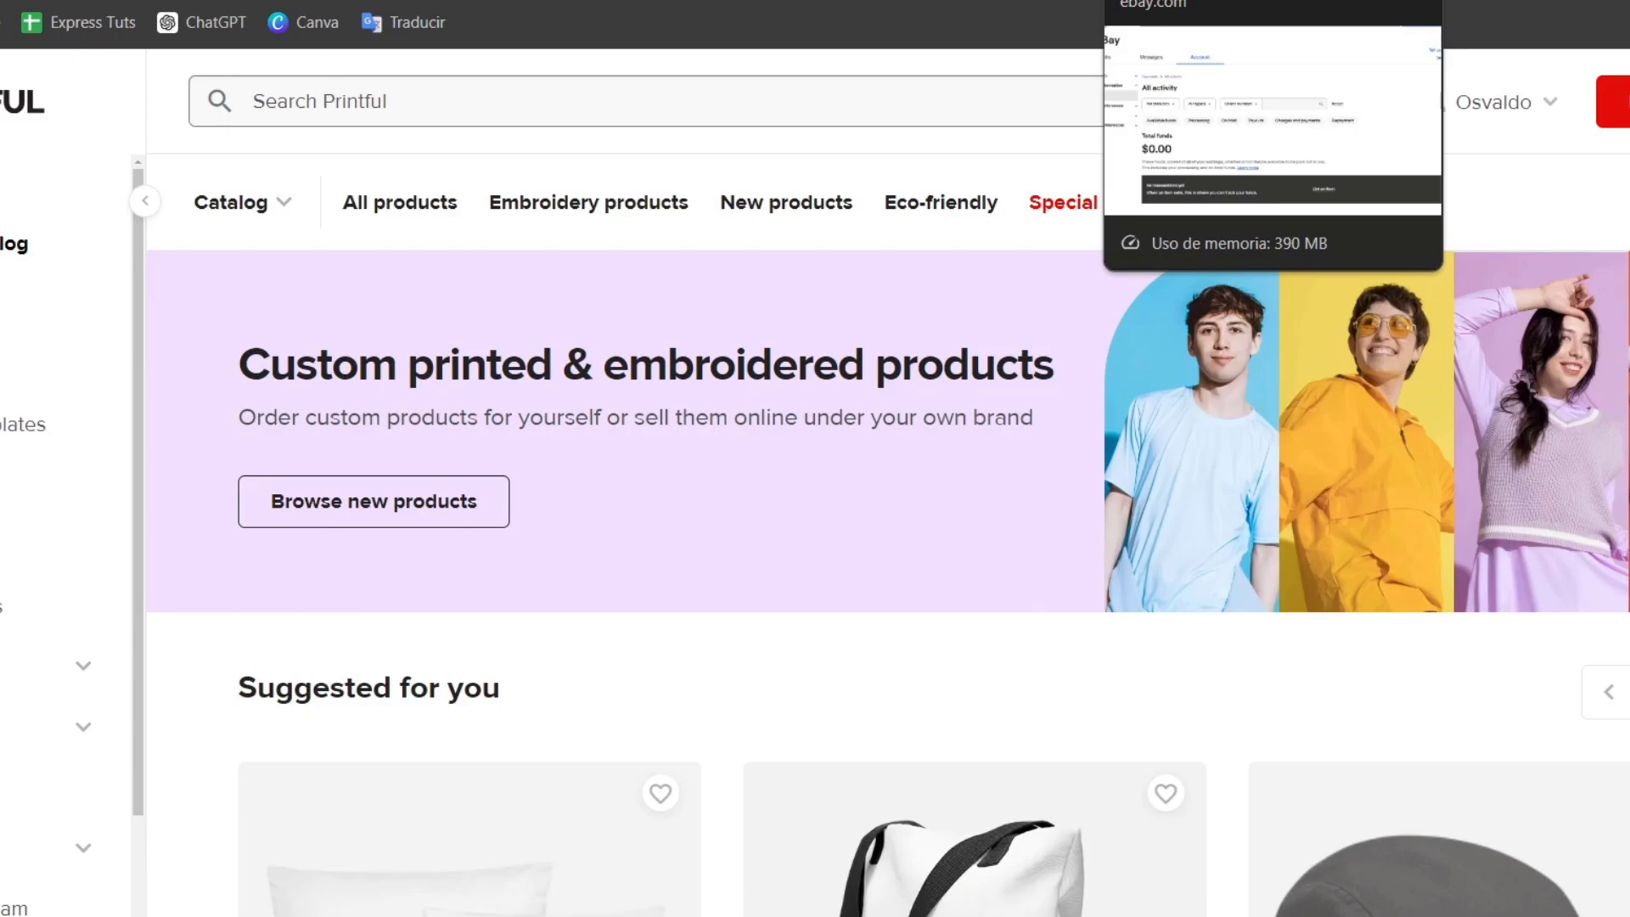
pyautogui.click(1274, 0)
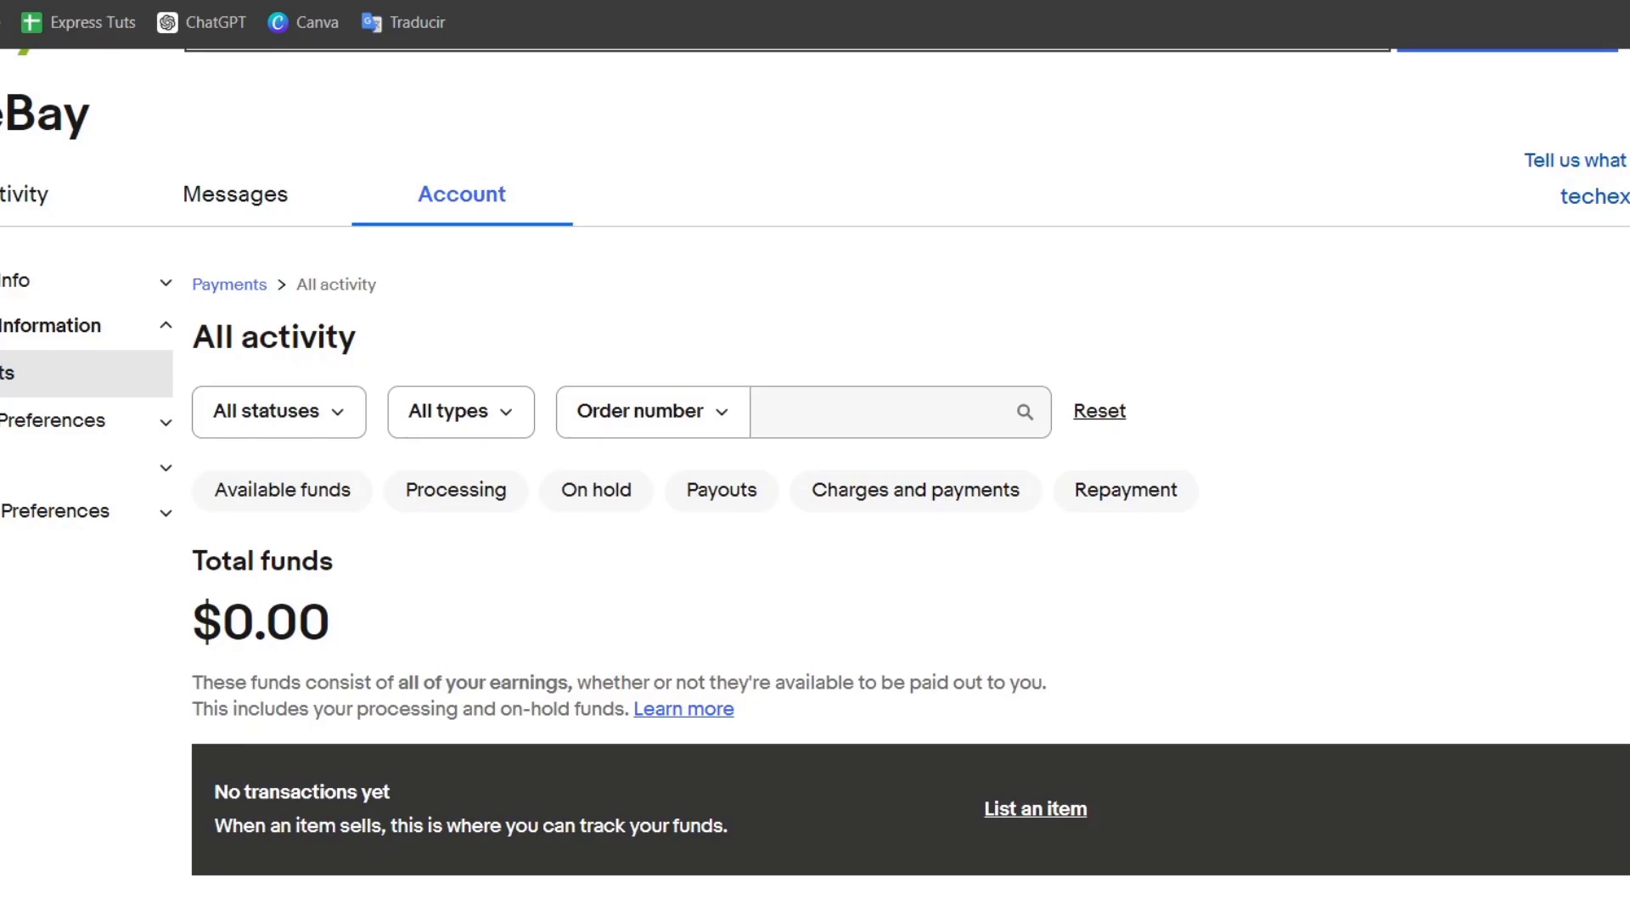
pyautogui.scroll(-5, 1333, 254)
pyautogui.scroll(8, 1305, 504)
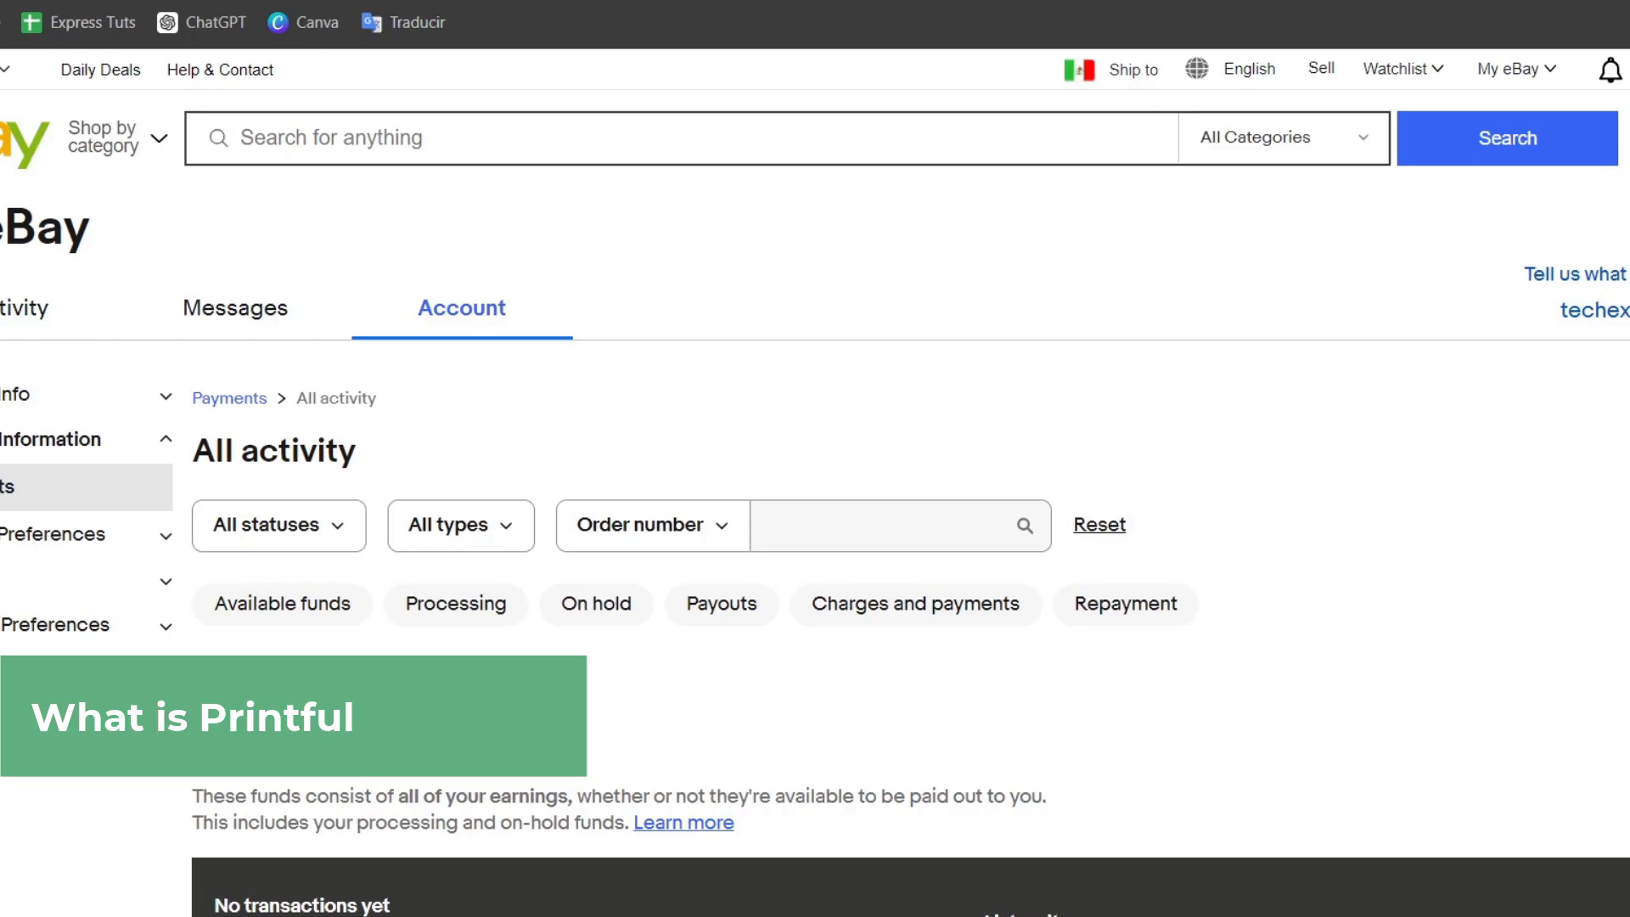
pyautogui.click(26, 140)
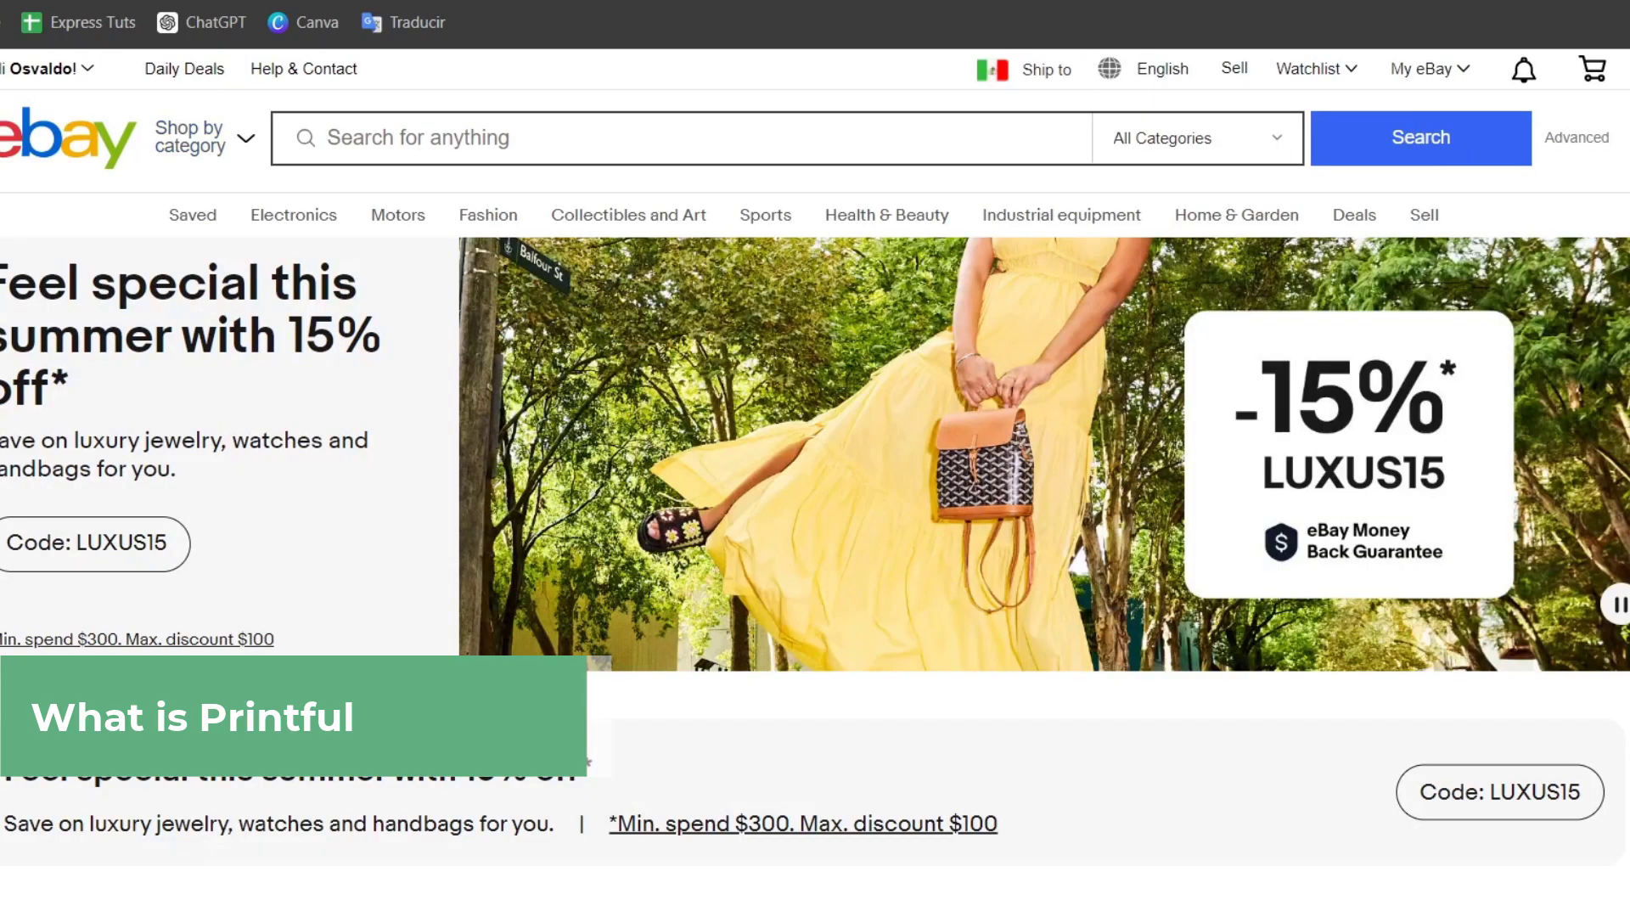
pyautogui.scroll(-5, 1319, 469)
pyautogui.scroll(-3, 1319, 469)
pyautogui.scroll(5, 1310, 471)
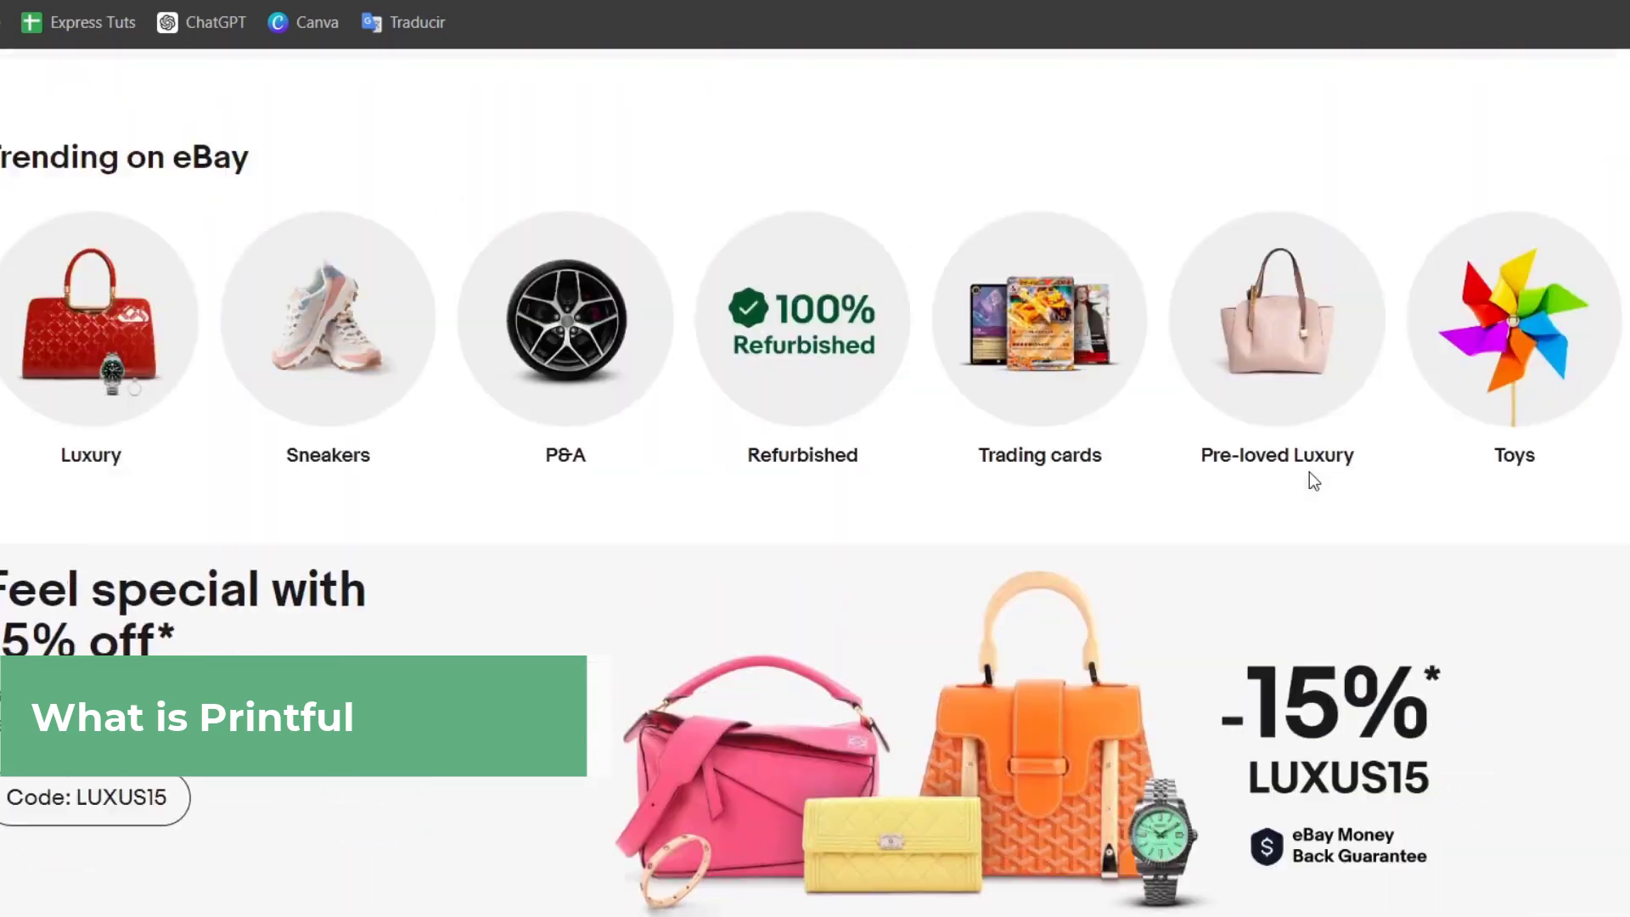
pyautogui.scroll(2, 1310, 471)
pyautogui.scroll(5, 1290, 487)
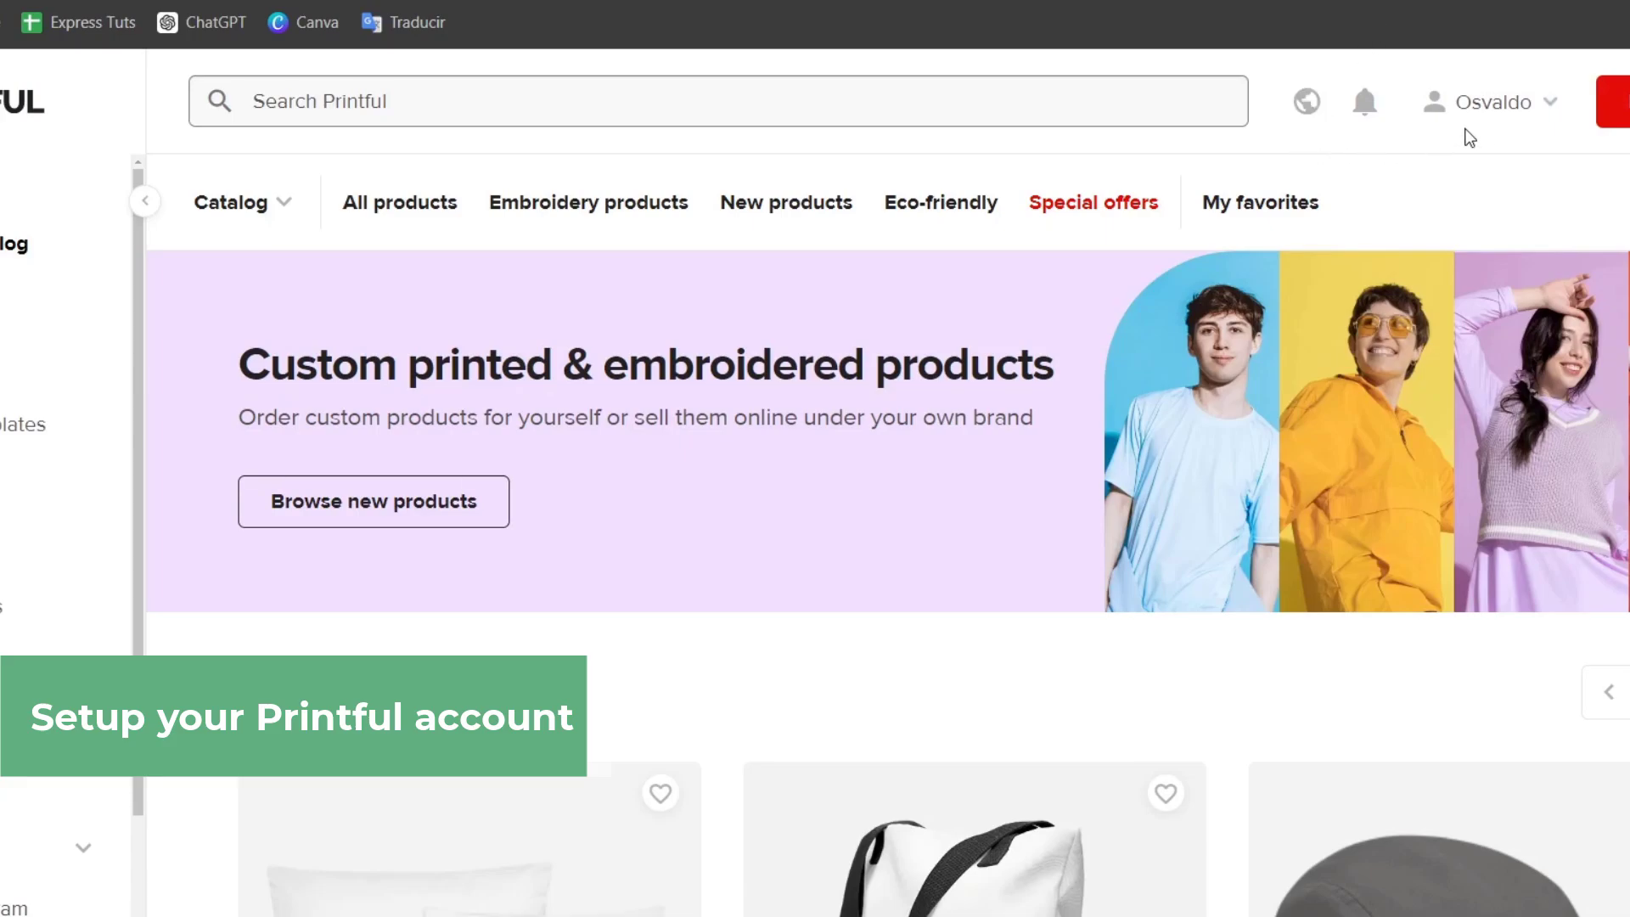
# Log out of Printful and sign back in with the first listed Google account
pyautogui.click(1522, 102)
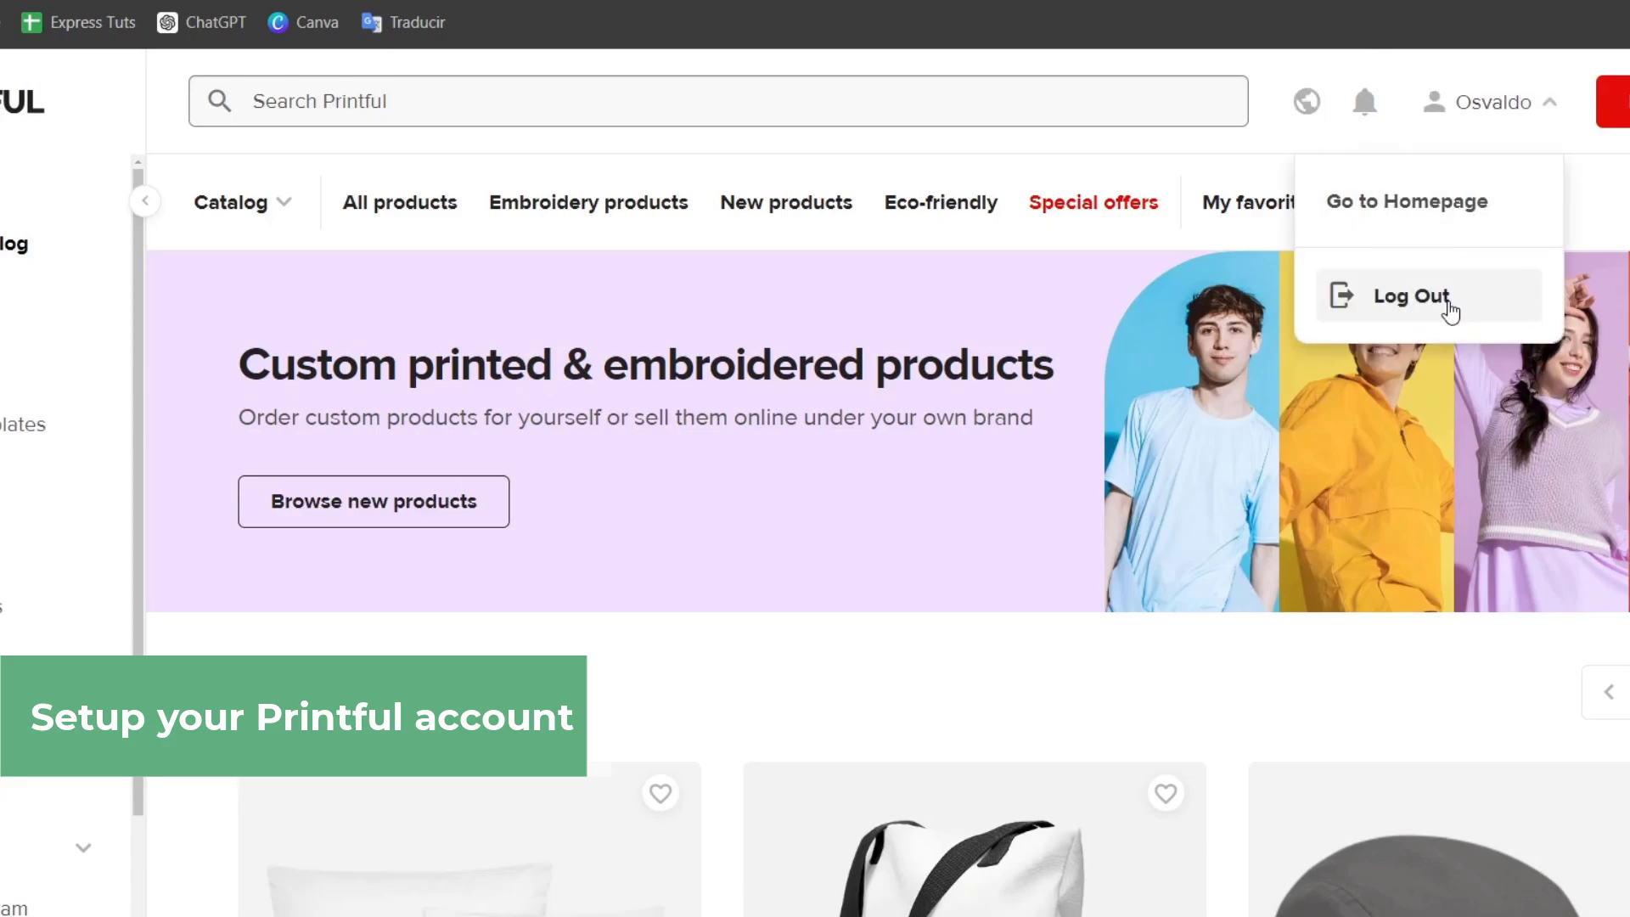
pyautogui.click(1511, 301)
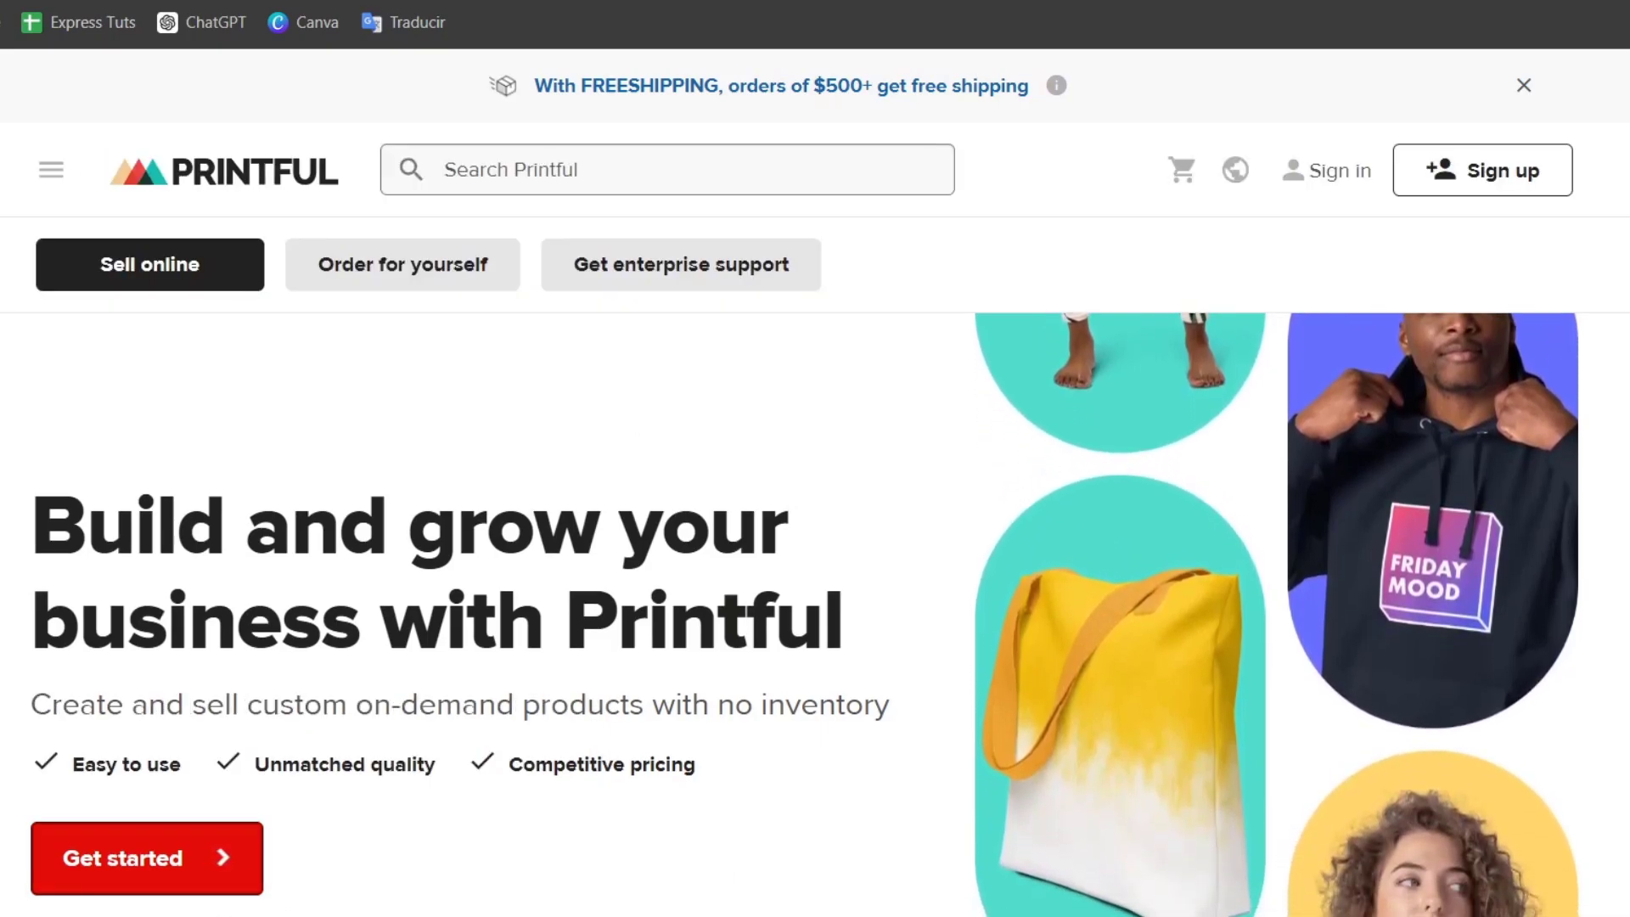
pyautogui.click(147, 857)
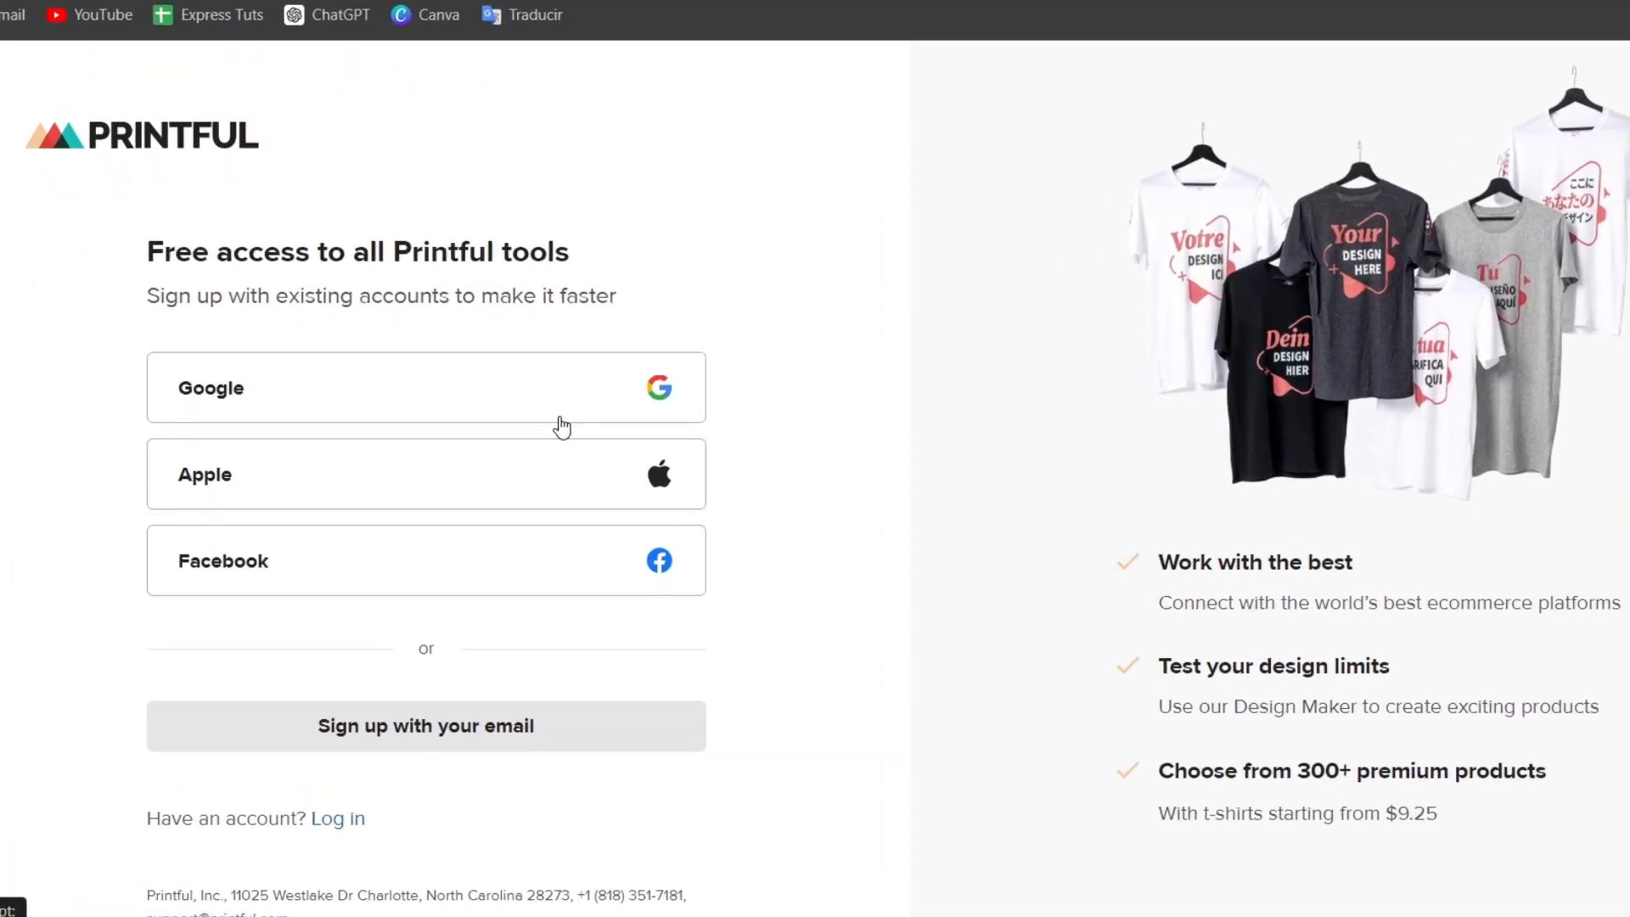
pyautogui.click(562, 396)
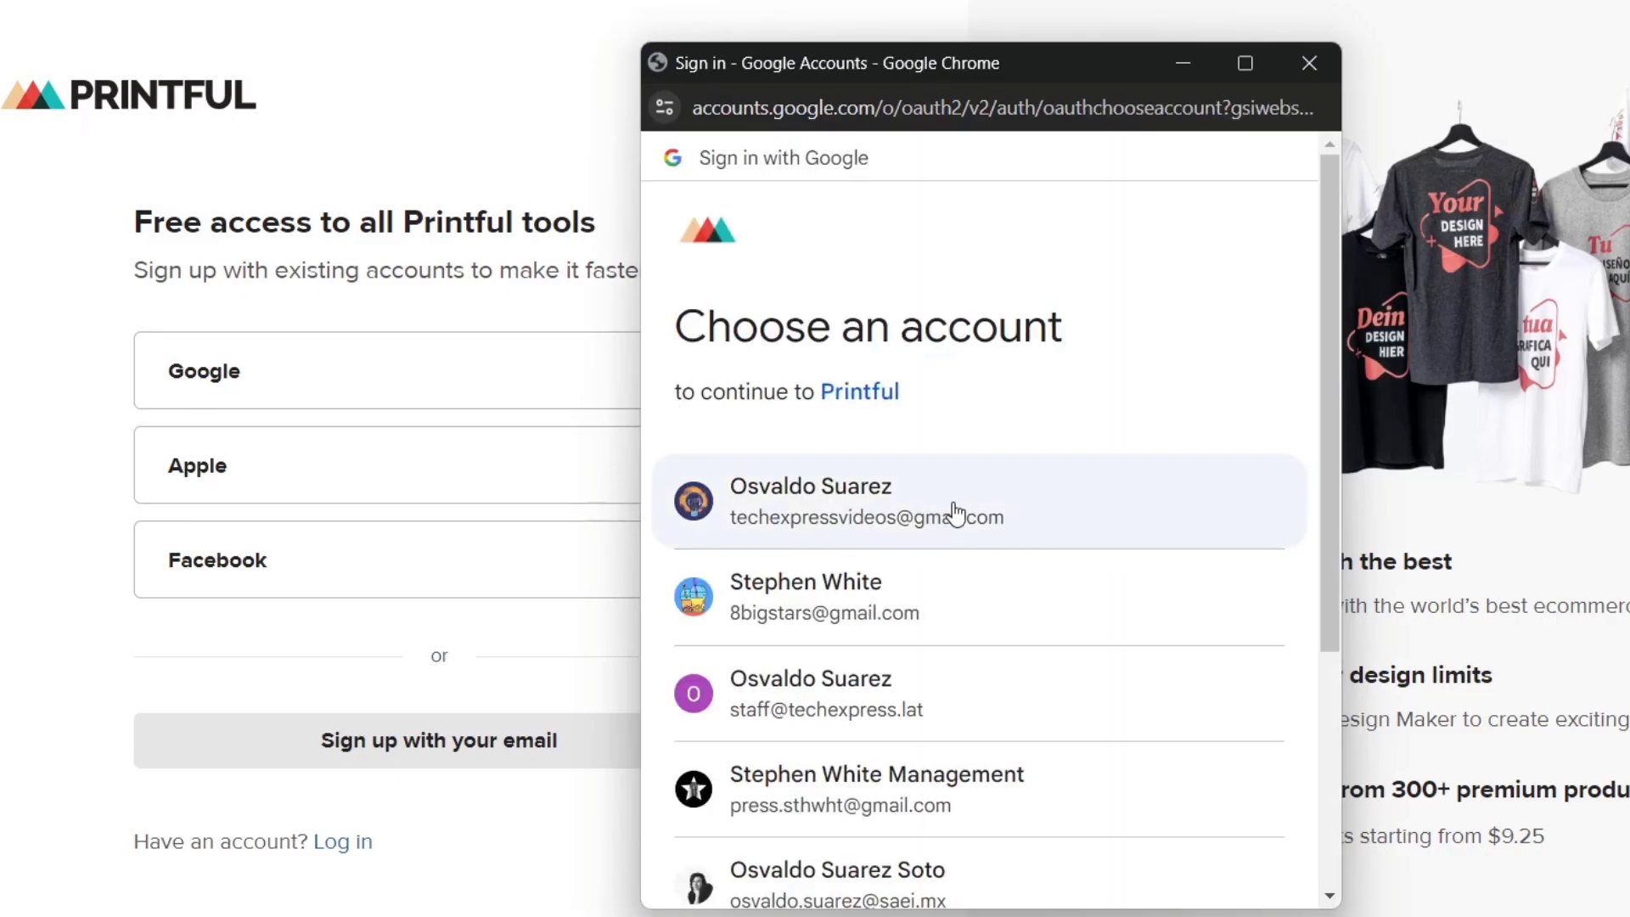
pyautogui.click(956, 512)
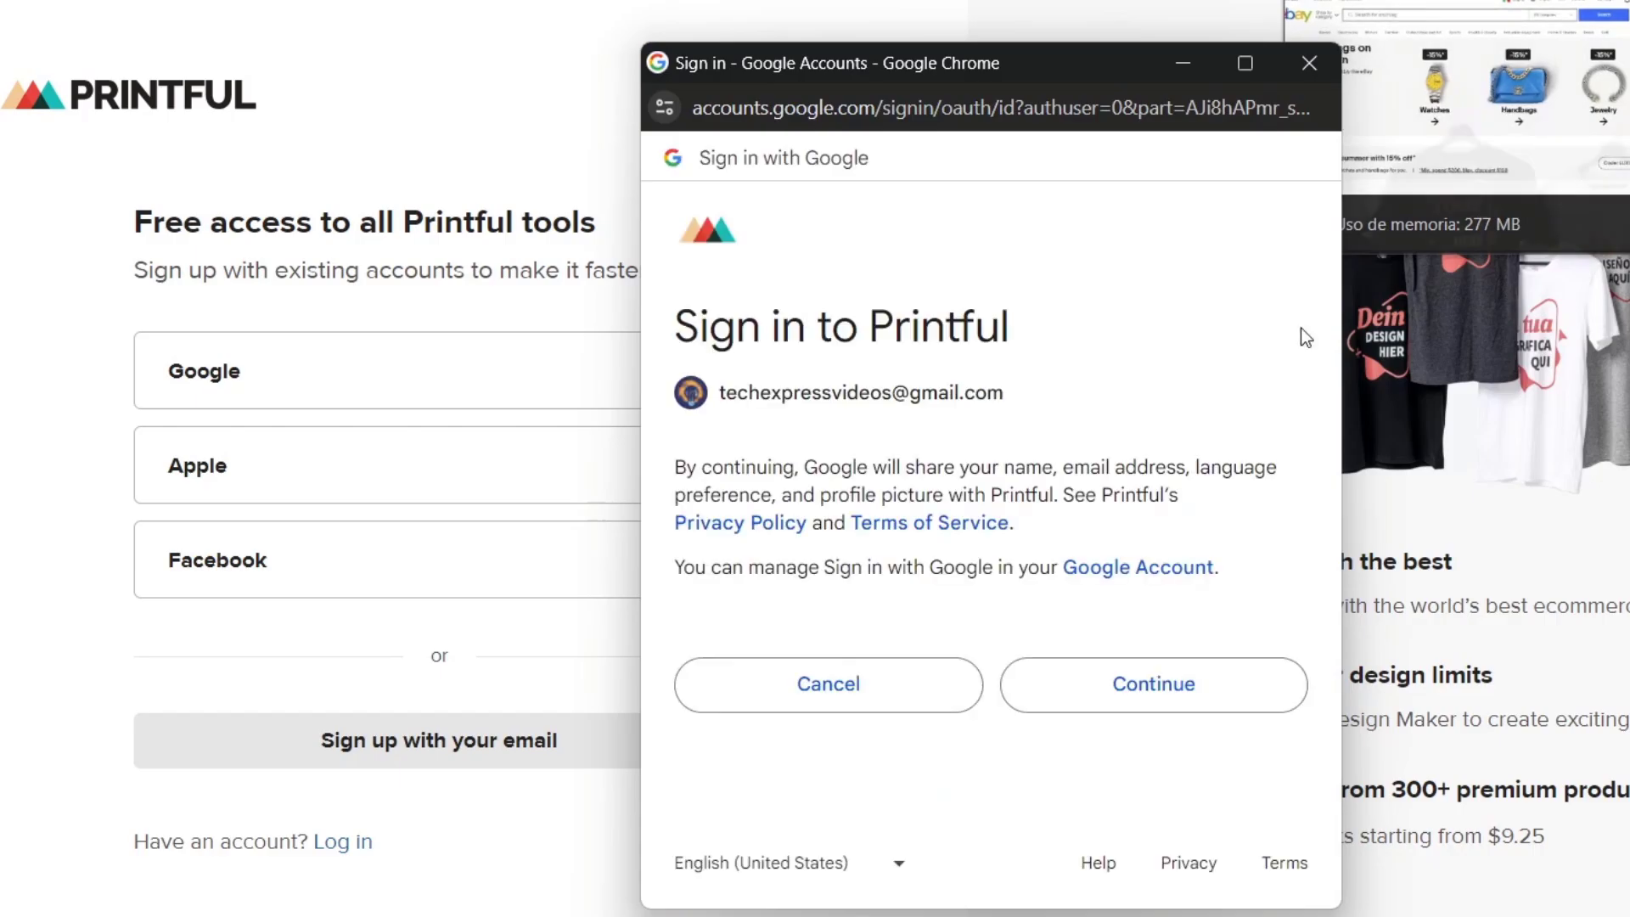
pyautogui.click(1155, 684)
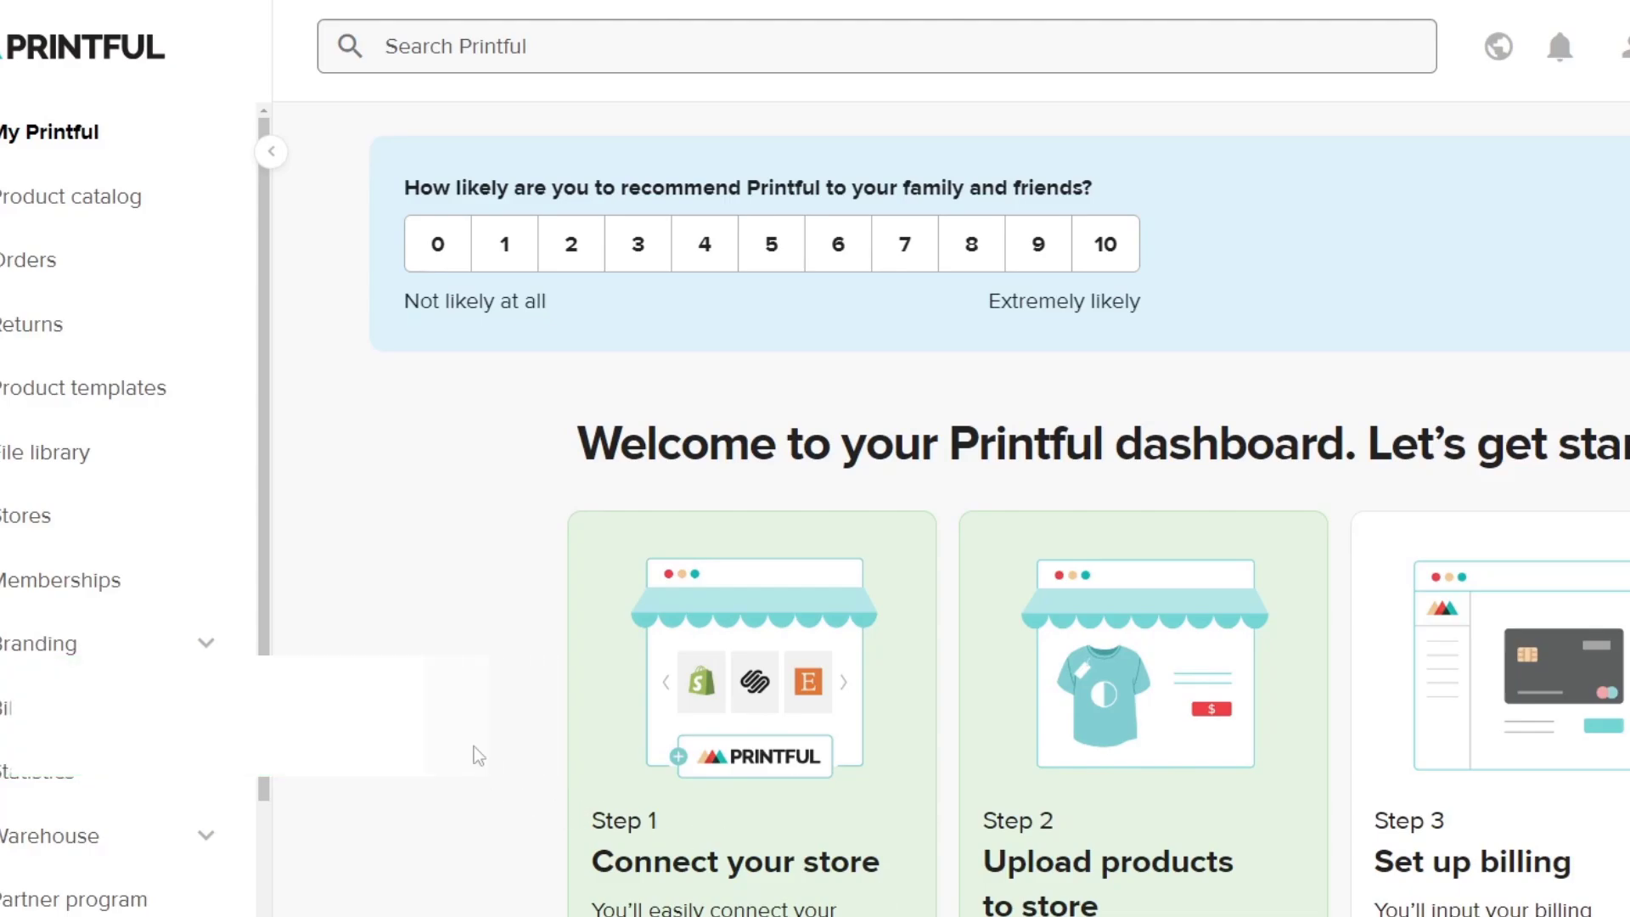
# Open the 5 Panel Cap | Yupoong 7005 from the catalog's Suggested for you list
pyautogui.click(138, 207)
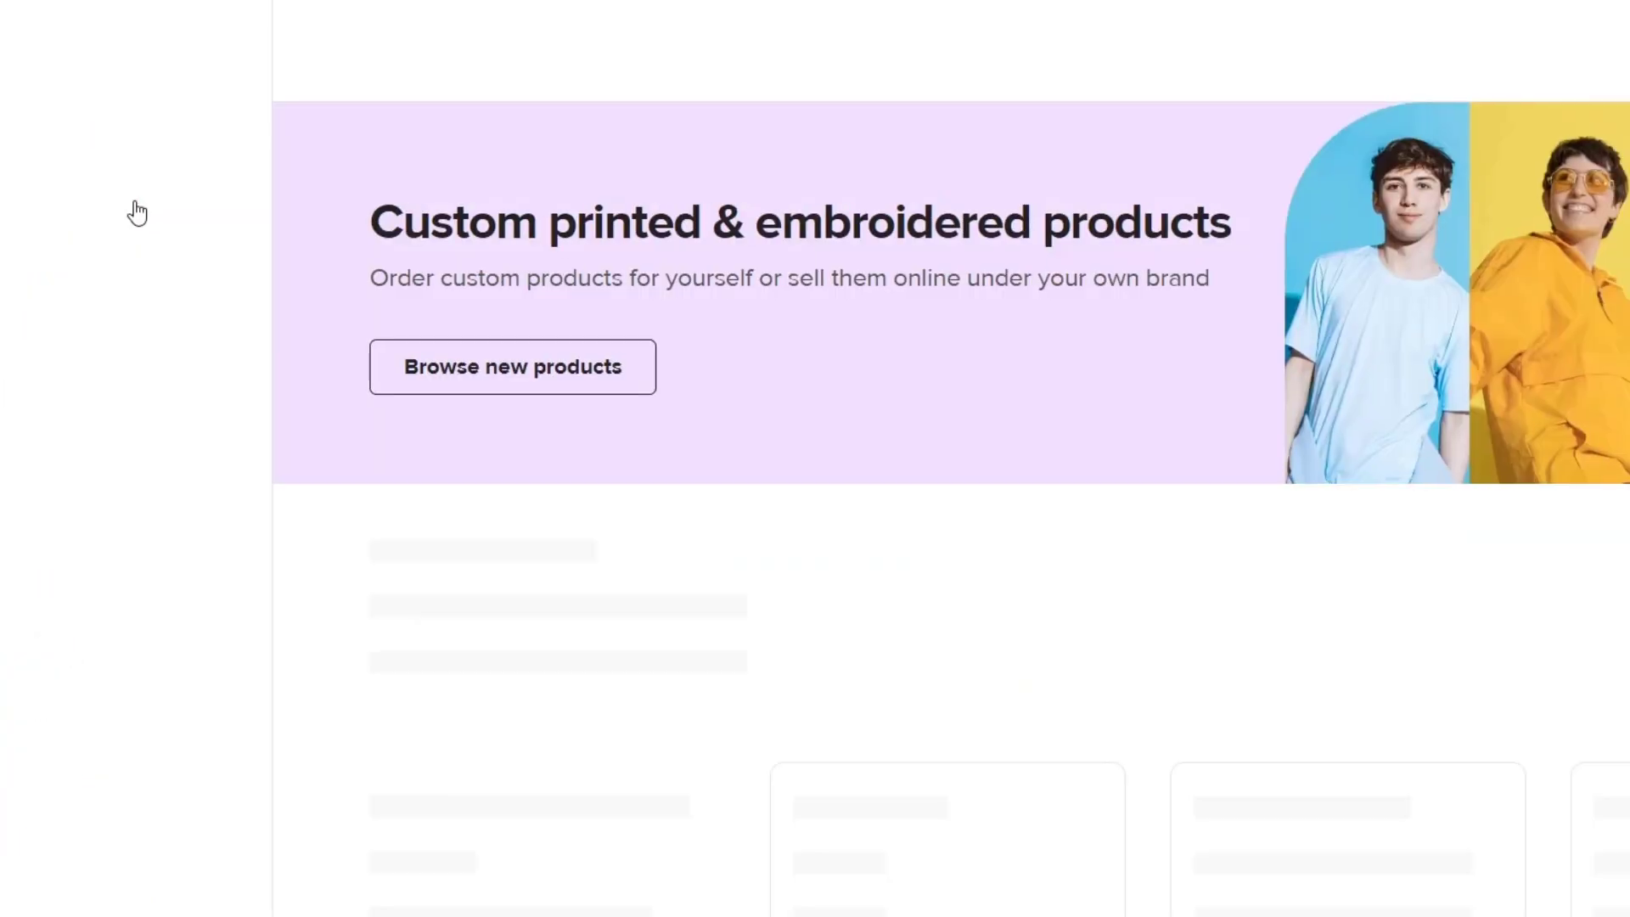
pyautogui.scroll(-2, 1286, 672)
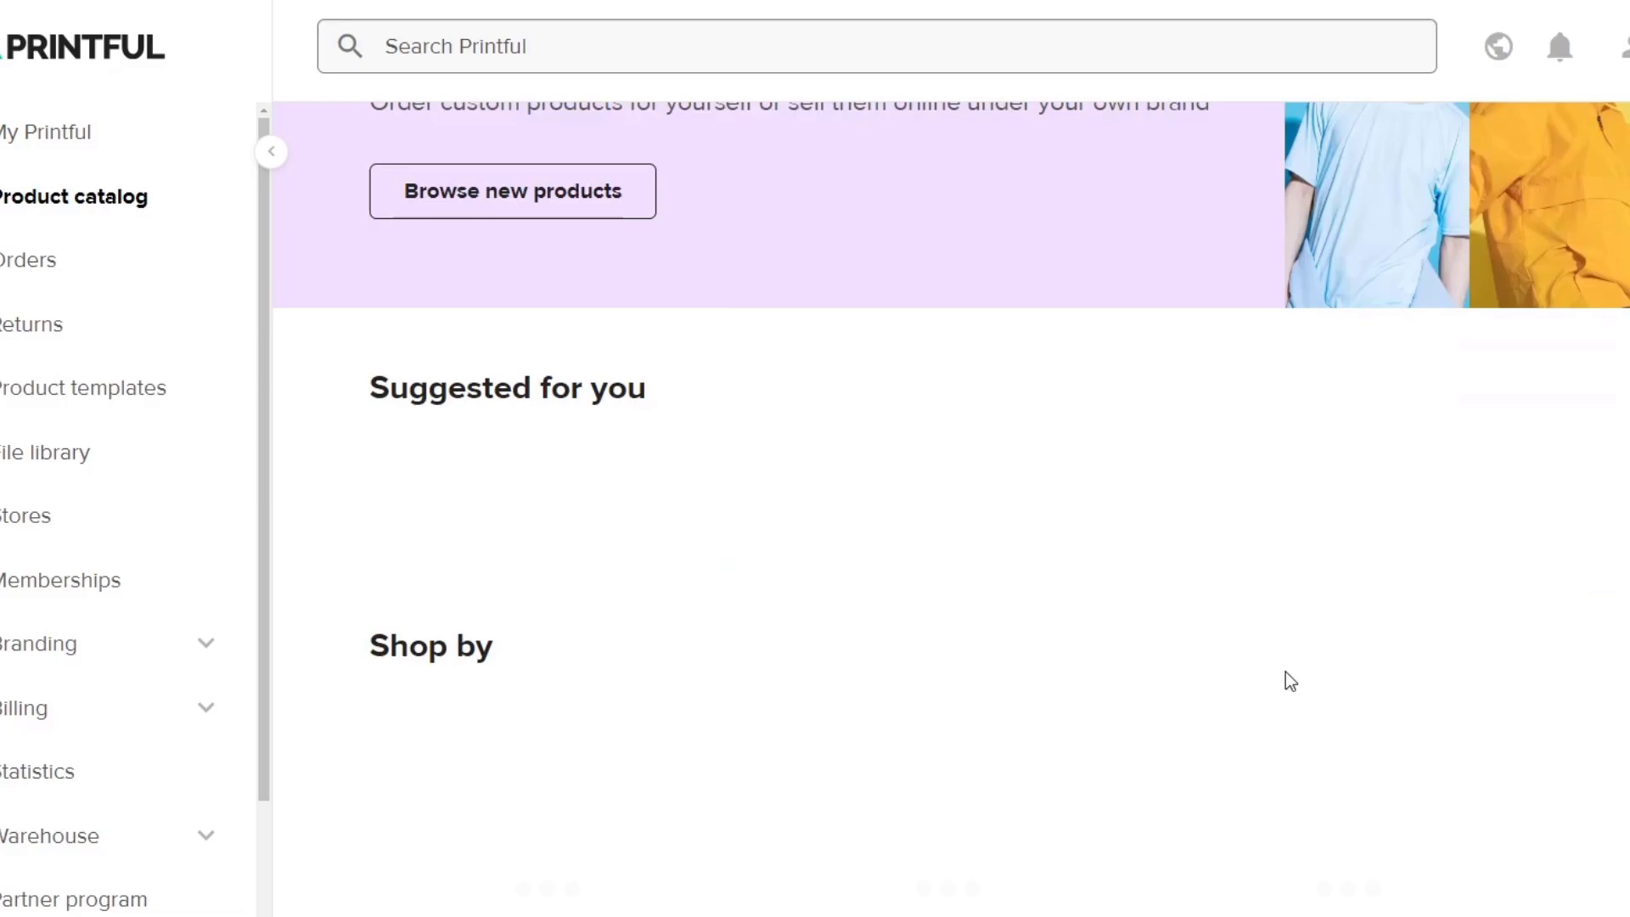
pyautogui.scroll(-4, 1286, 683)
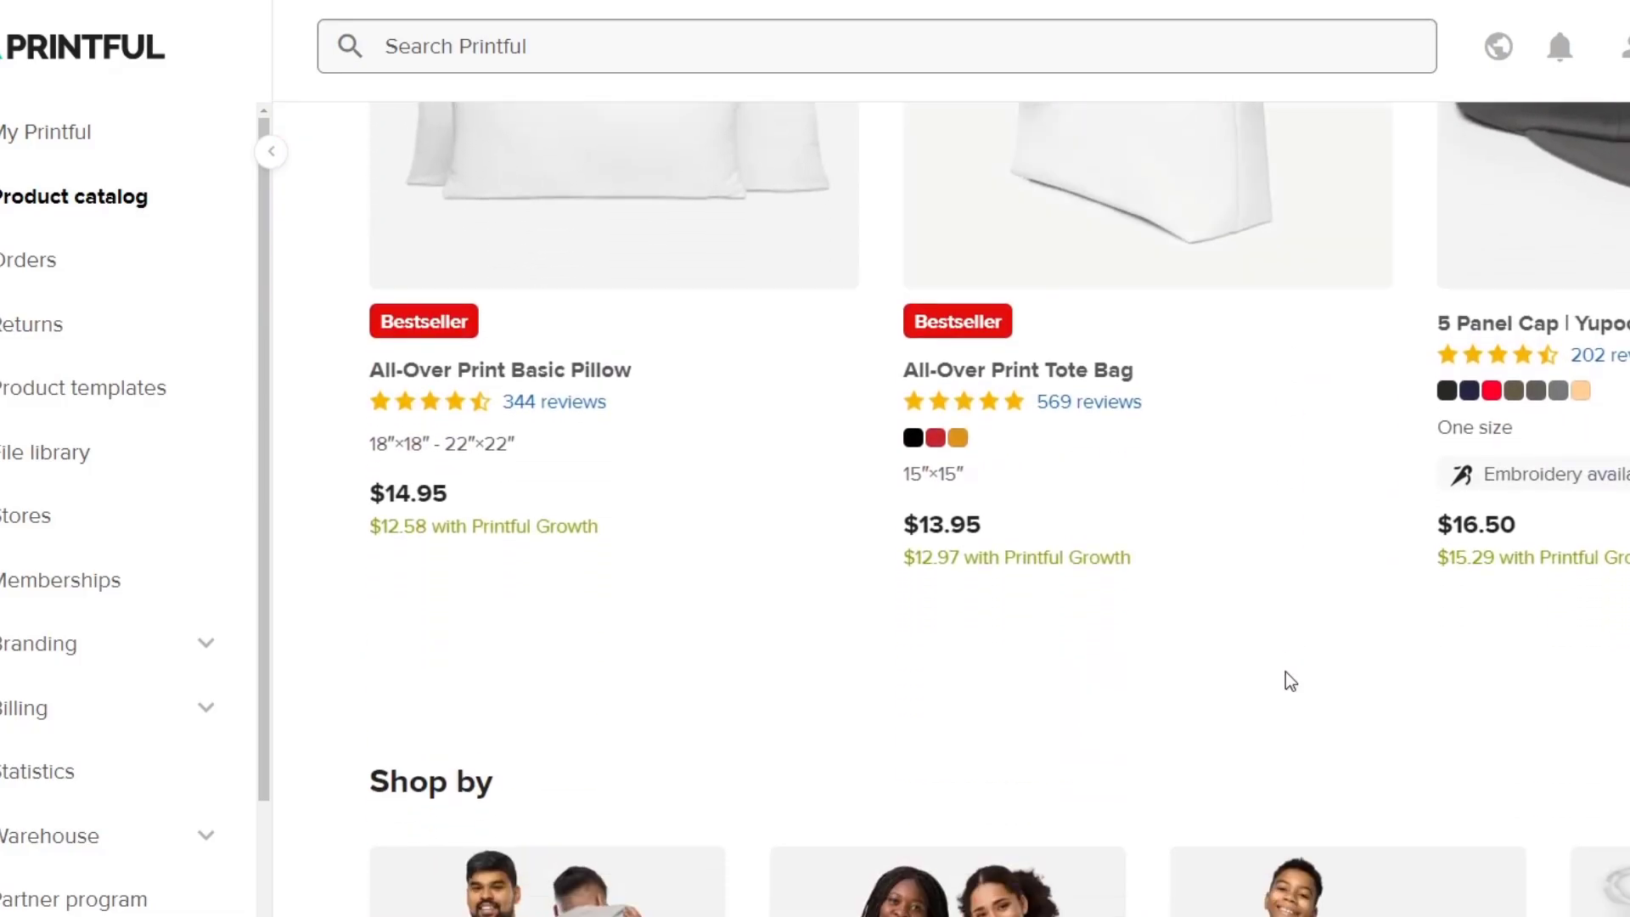
pyautogui.scroll(2, 1286, 683)
pyautogui.scroll(-1, 1285, 672)
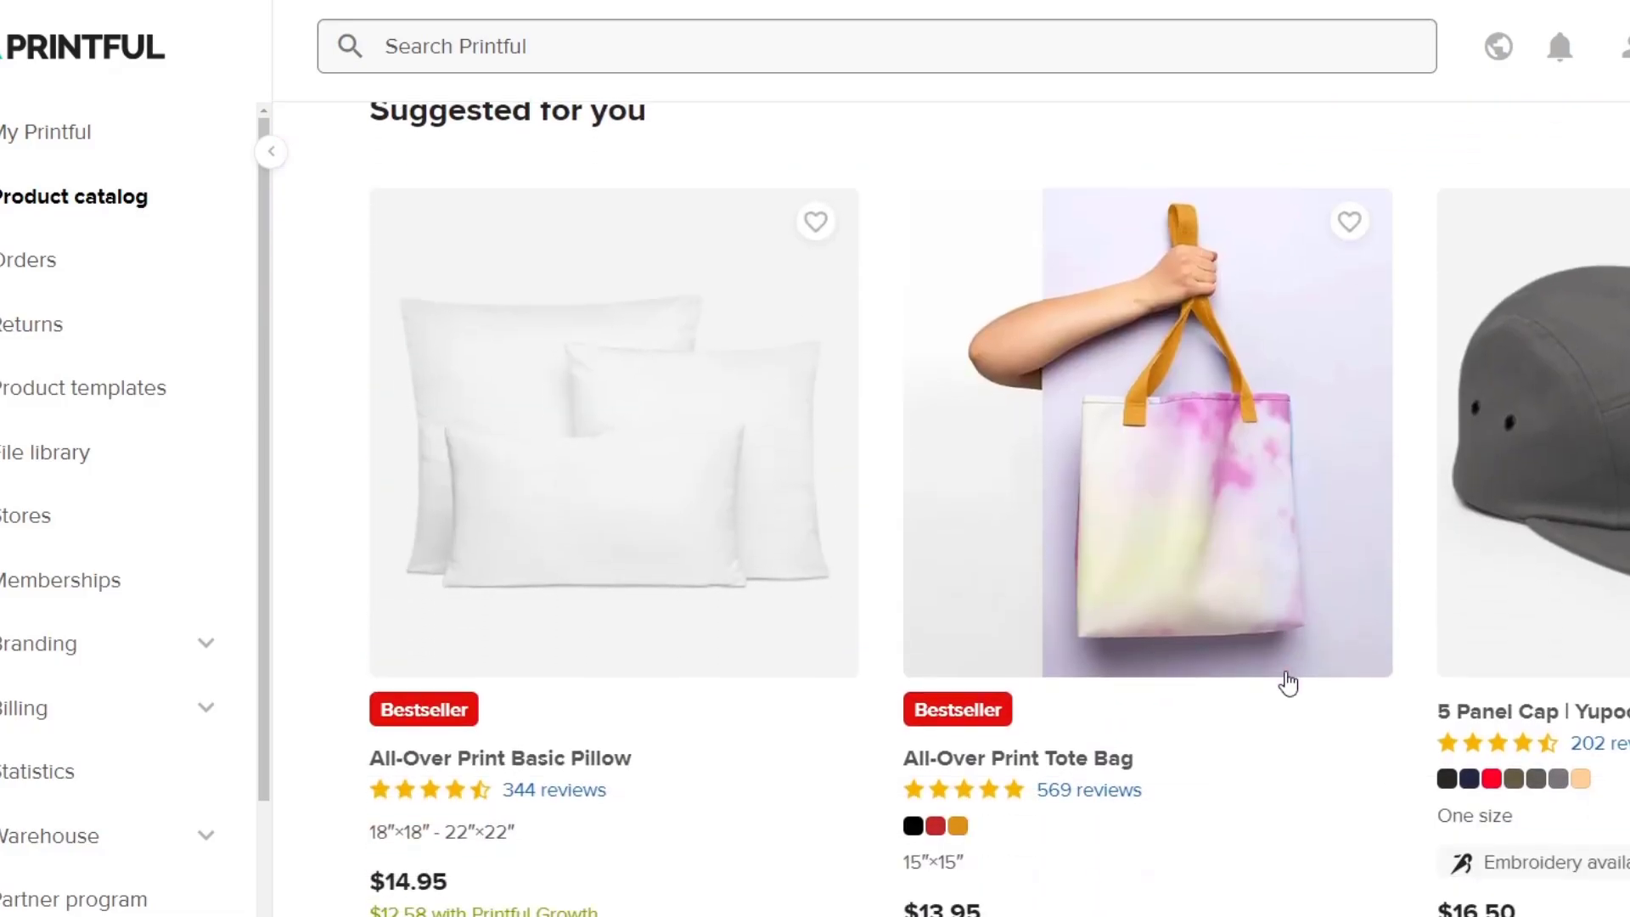
pyautogui.scroll(-3, 1286, 682)
pyautogui.scroll(3, 1288, 682)
pyautogui.scroll(3, 1287, 683)
pyautogui.scroll(-2, 1351, 689)
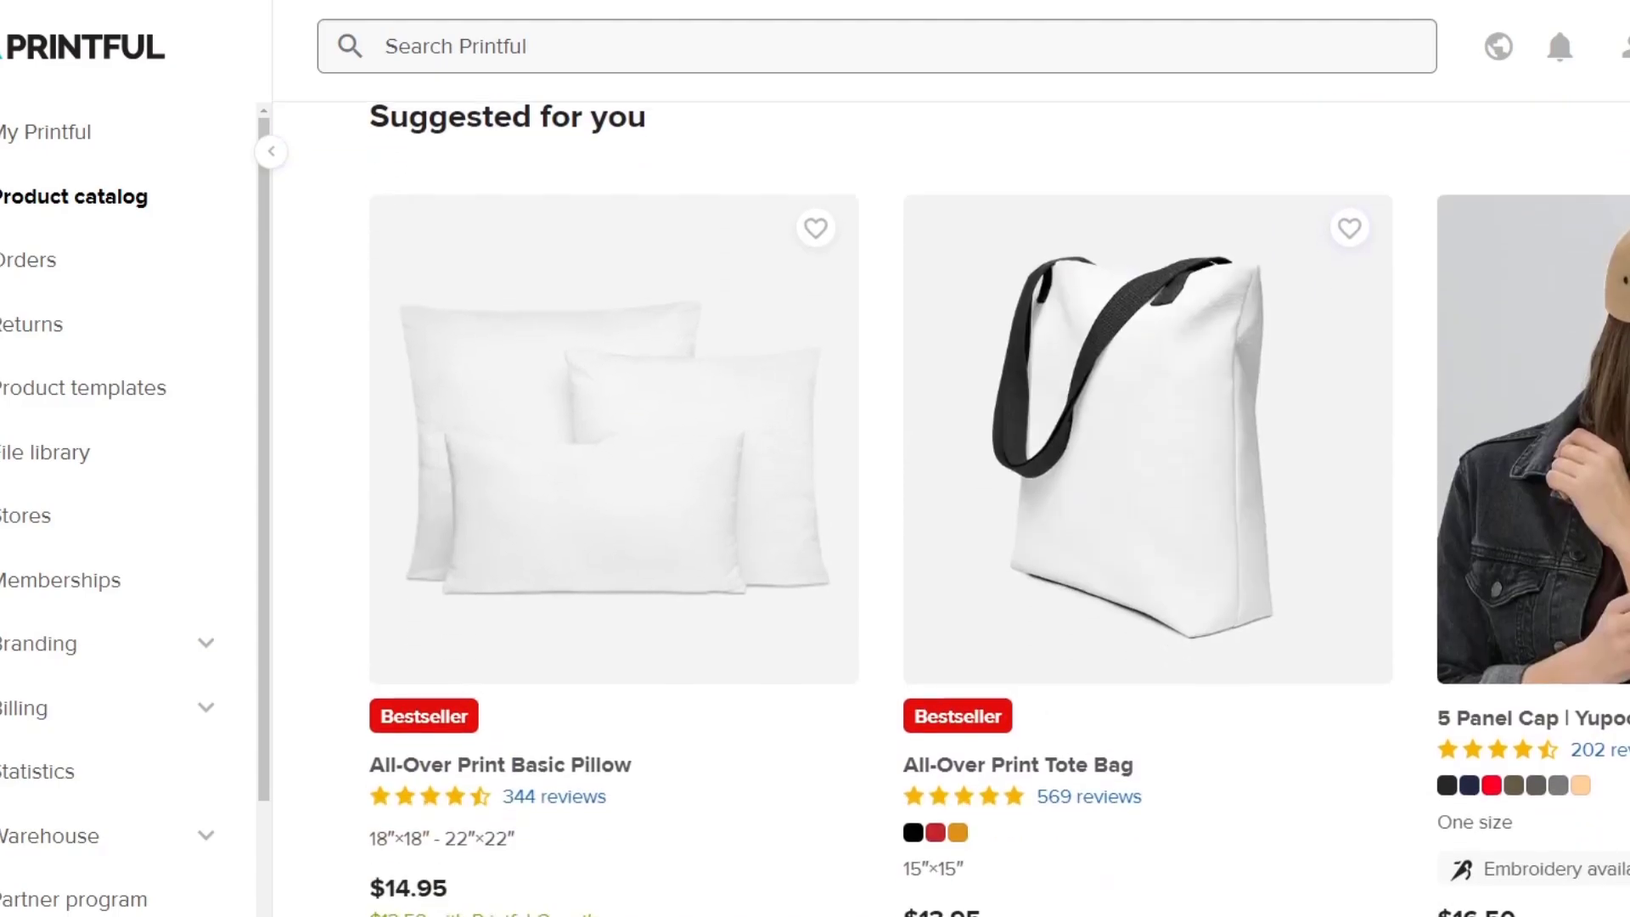
pyautogui.scroll(-1, 1286, 683)
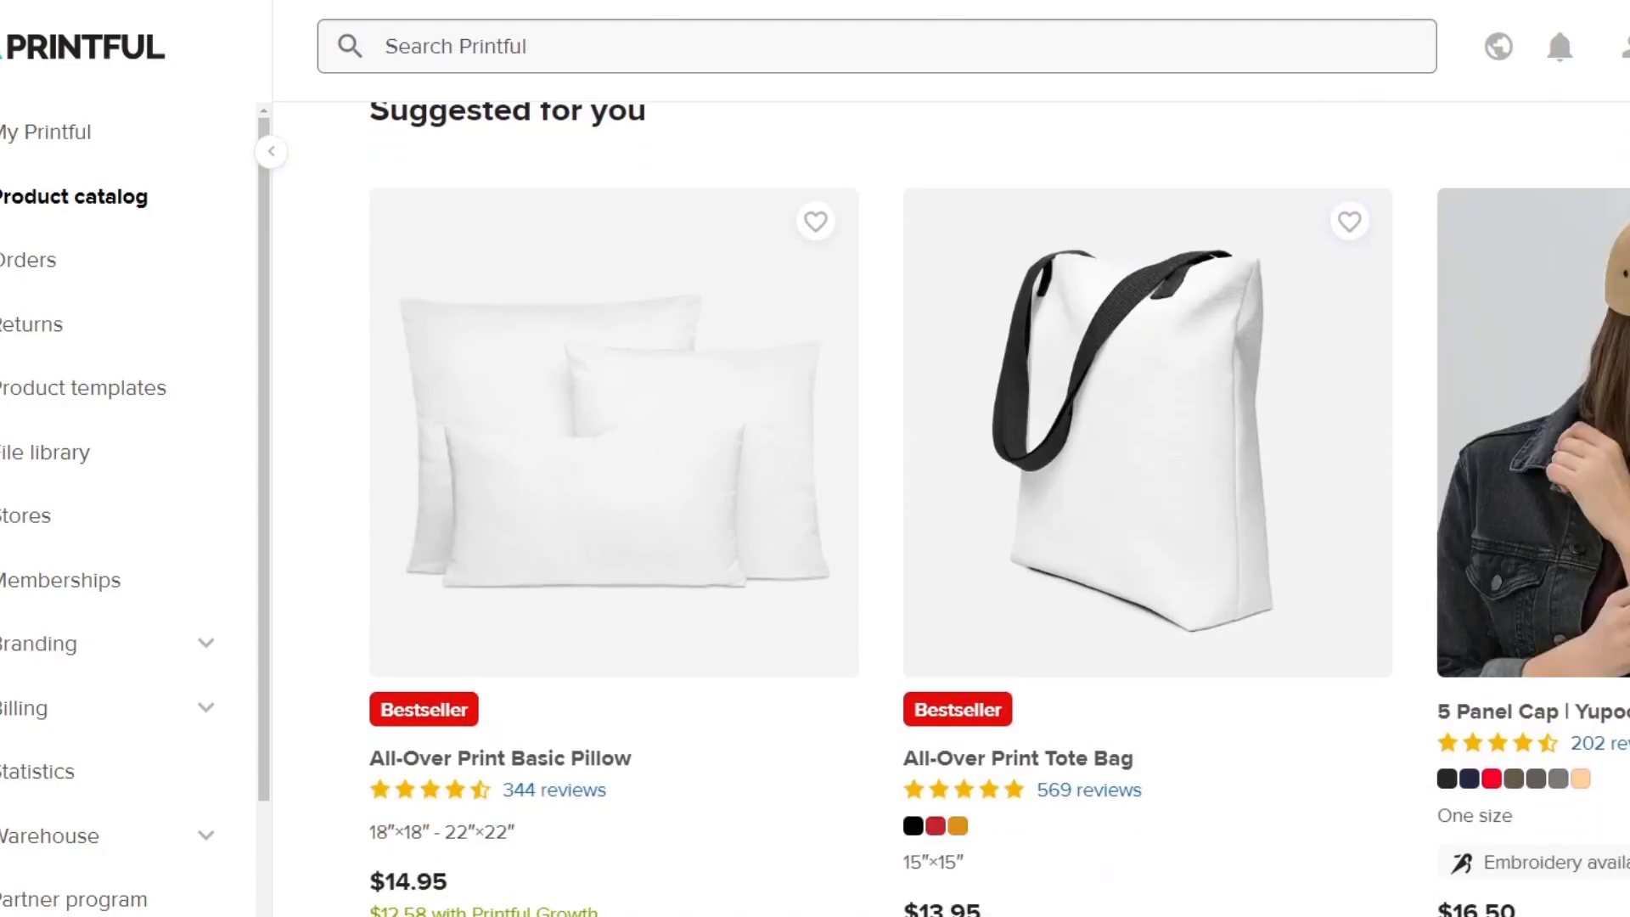
pyautogui.click(1528, 433)
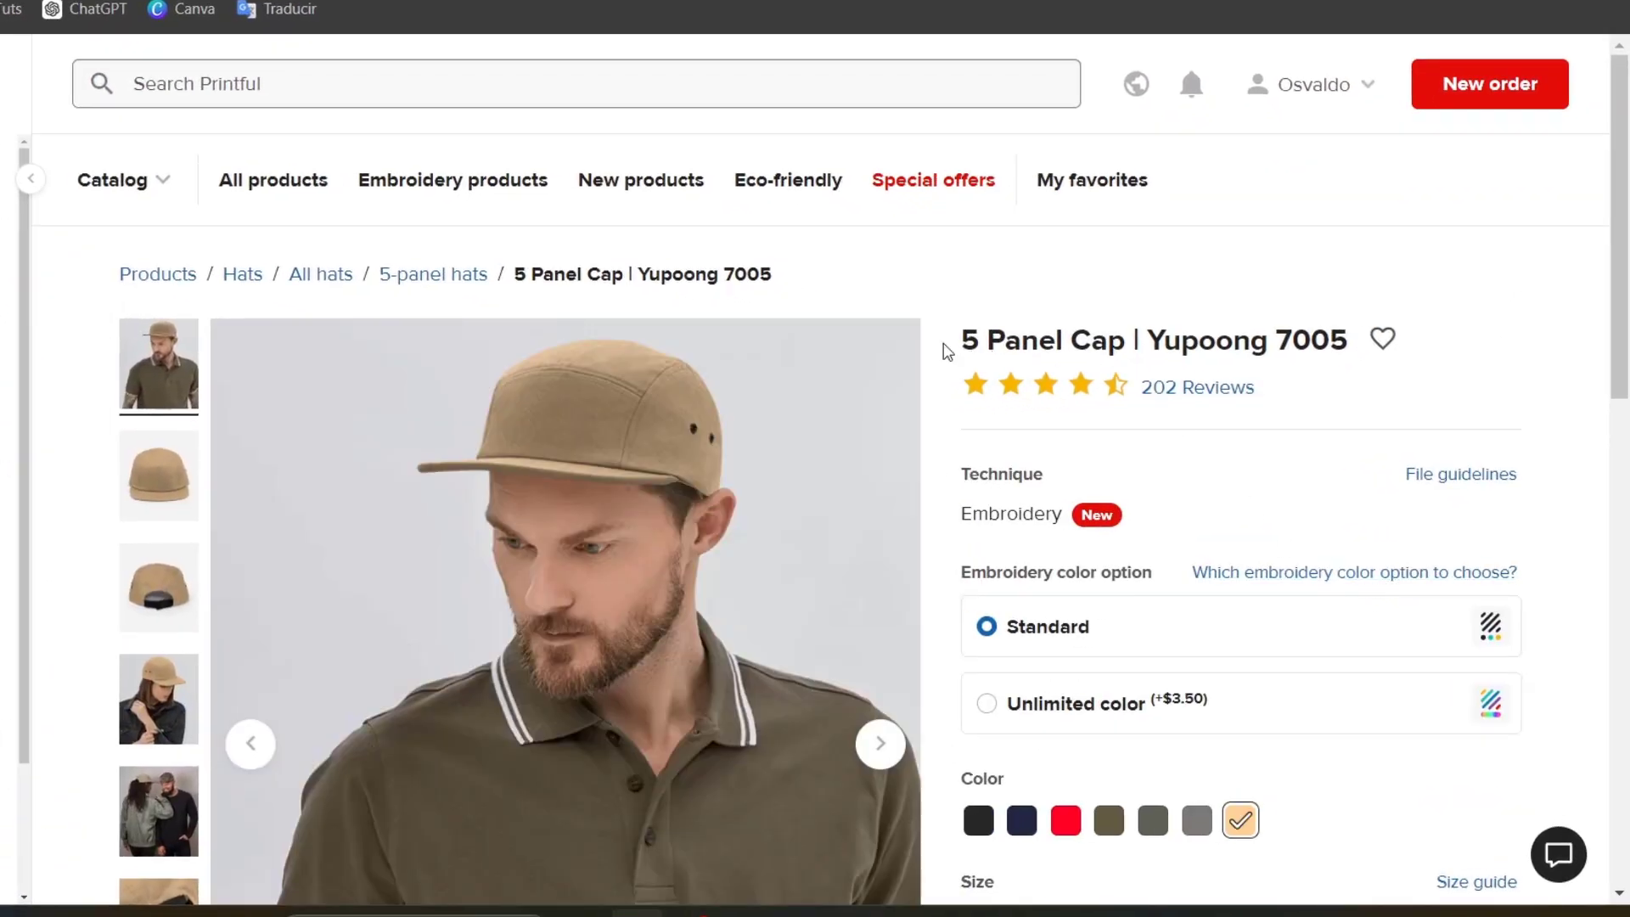
pyautogui.scroll(-2, 1312, 675)
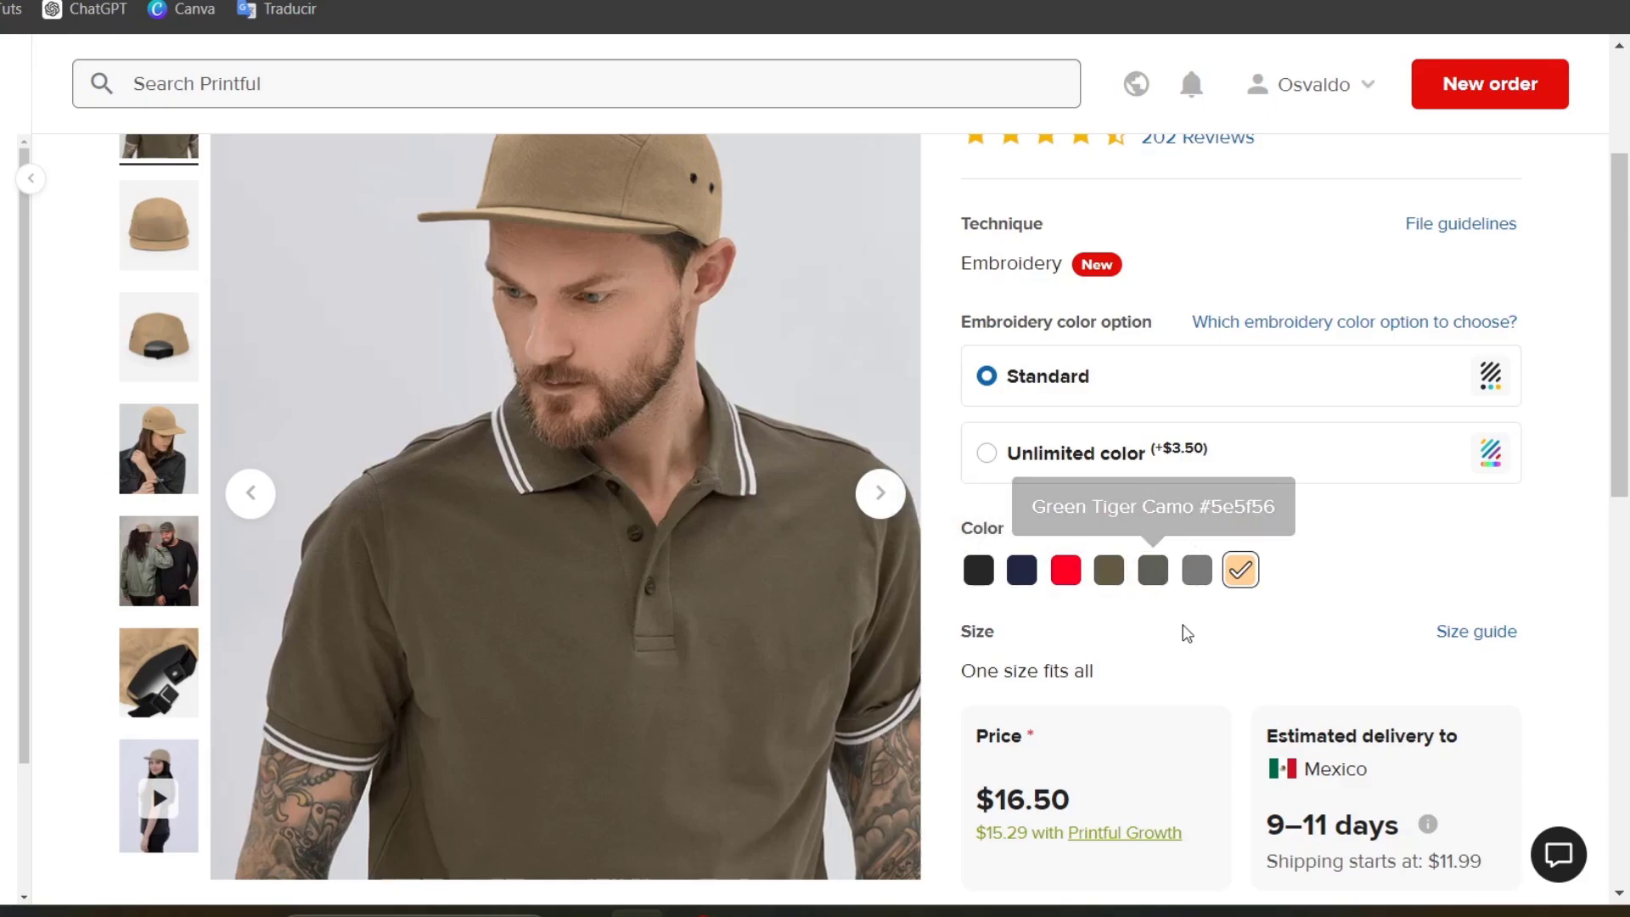
pyautogui.scroll(-2, 1301, 643)
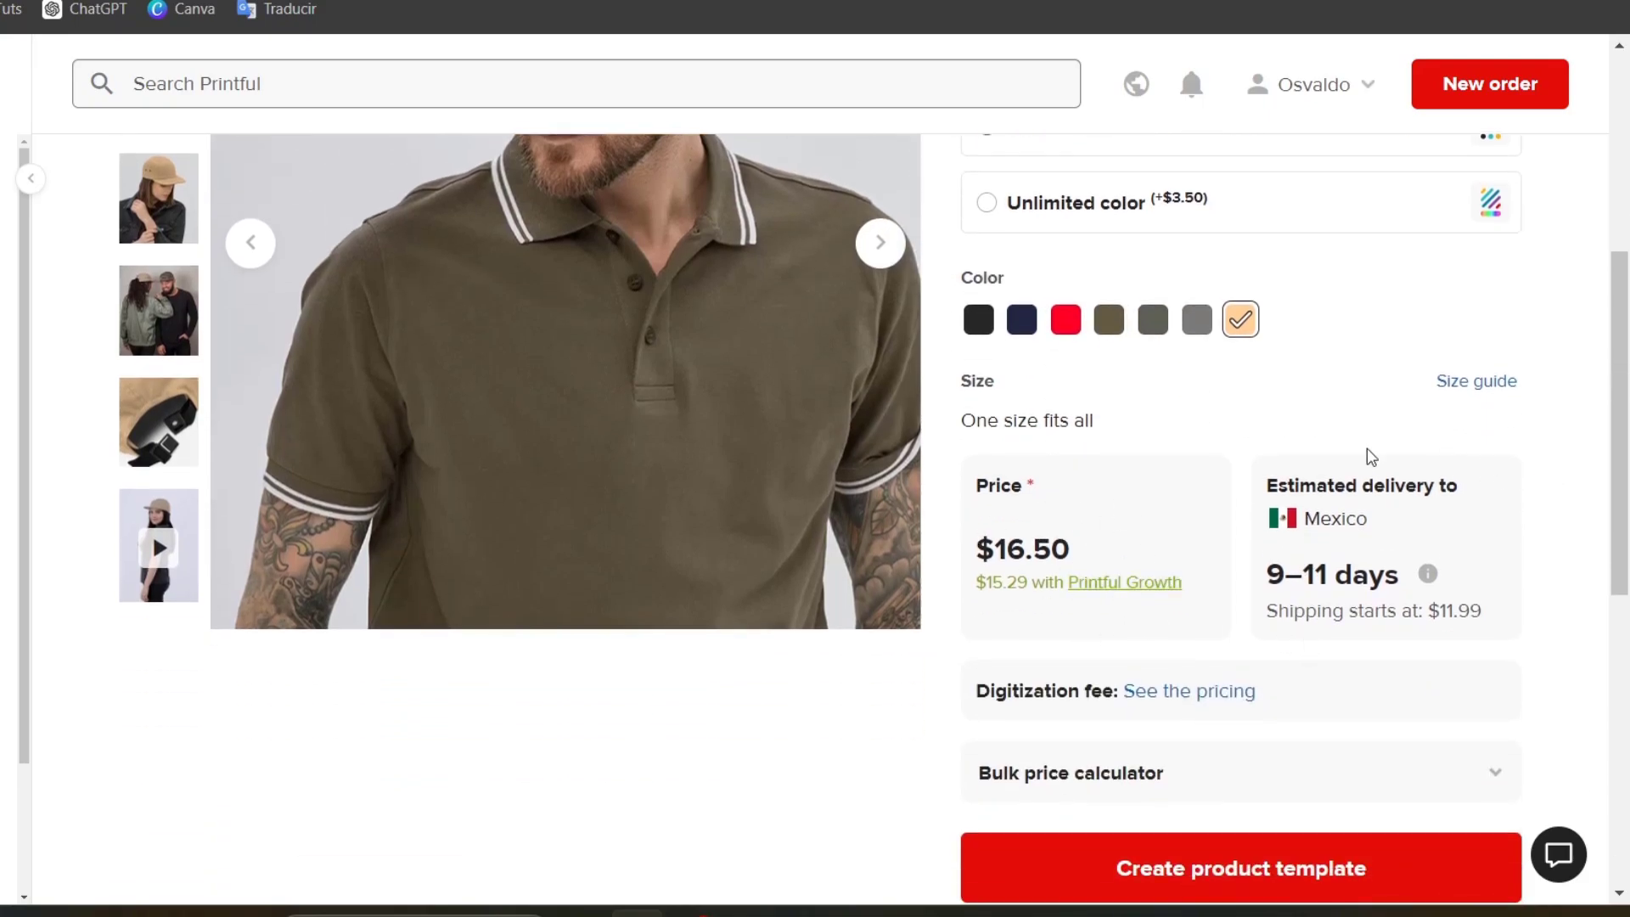
pyautogui.scroll(-2, 1395, 438)
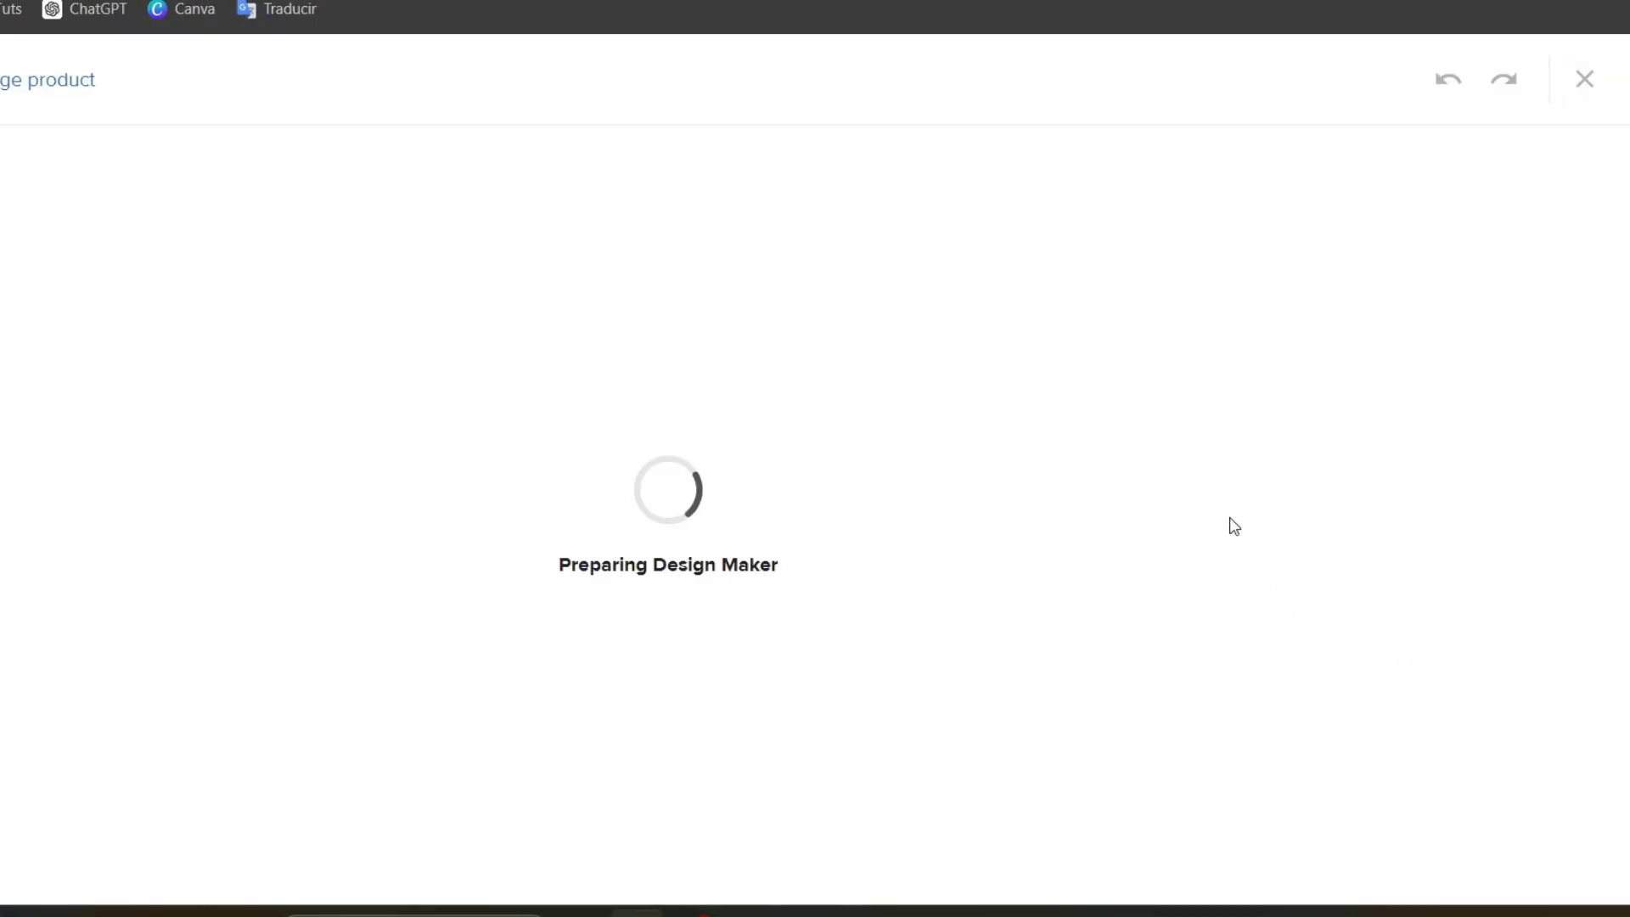
pyautogui.scroll(-2, 1213, 528)
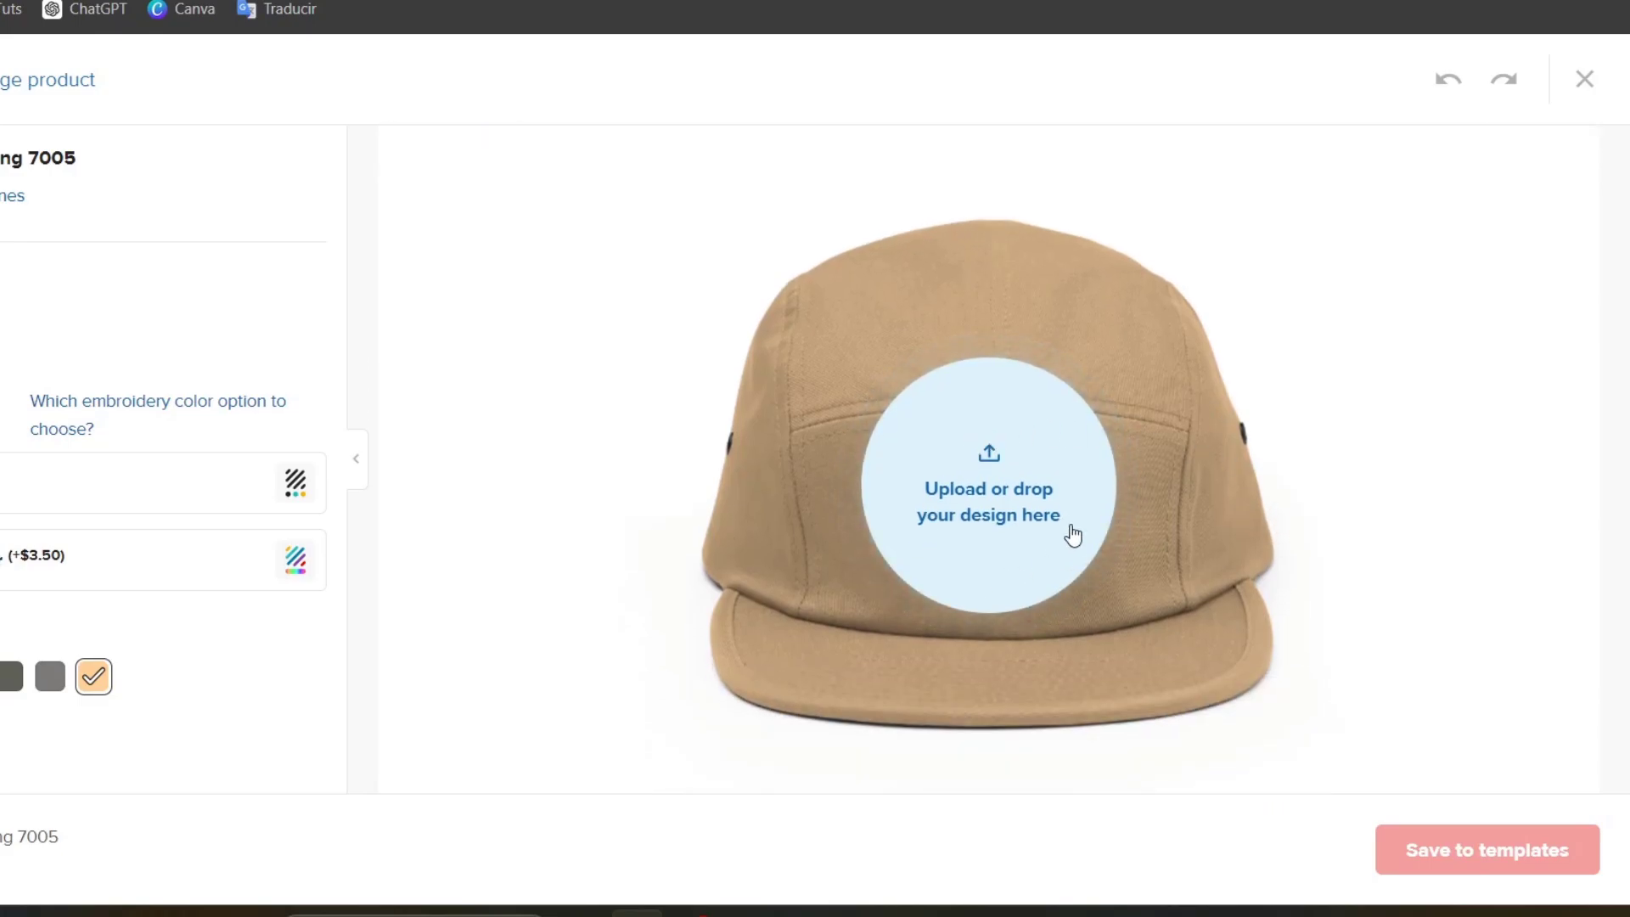
# Apply steppify.png from the File library to the cap's front
pyautogui.click(1034, 561)
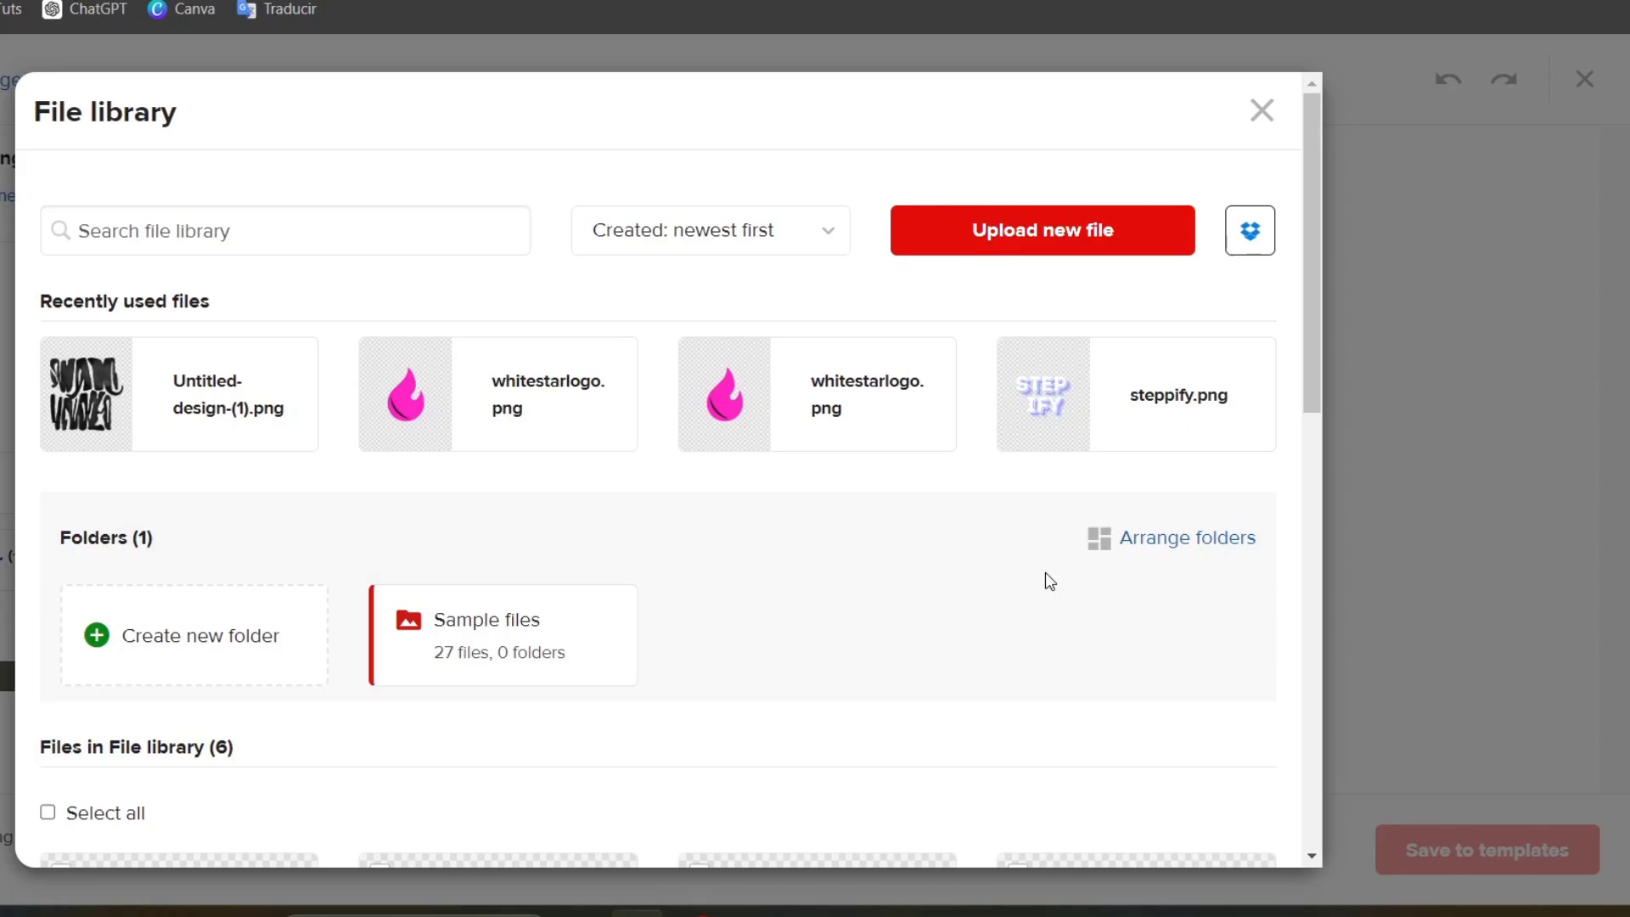
pyautogui.scroll(-4, 950, 608)
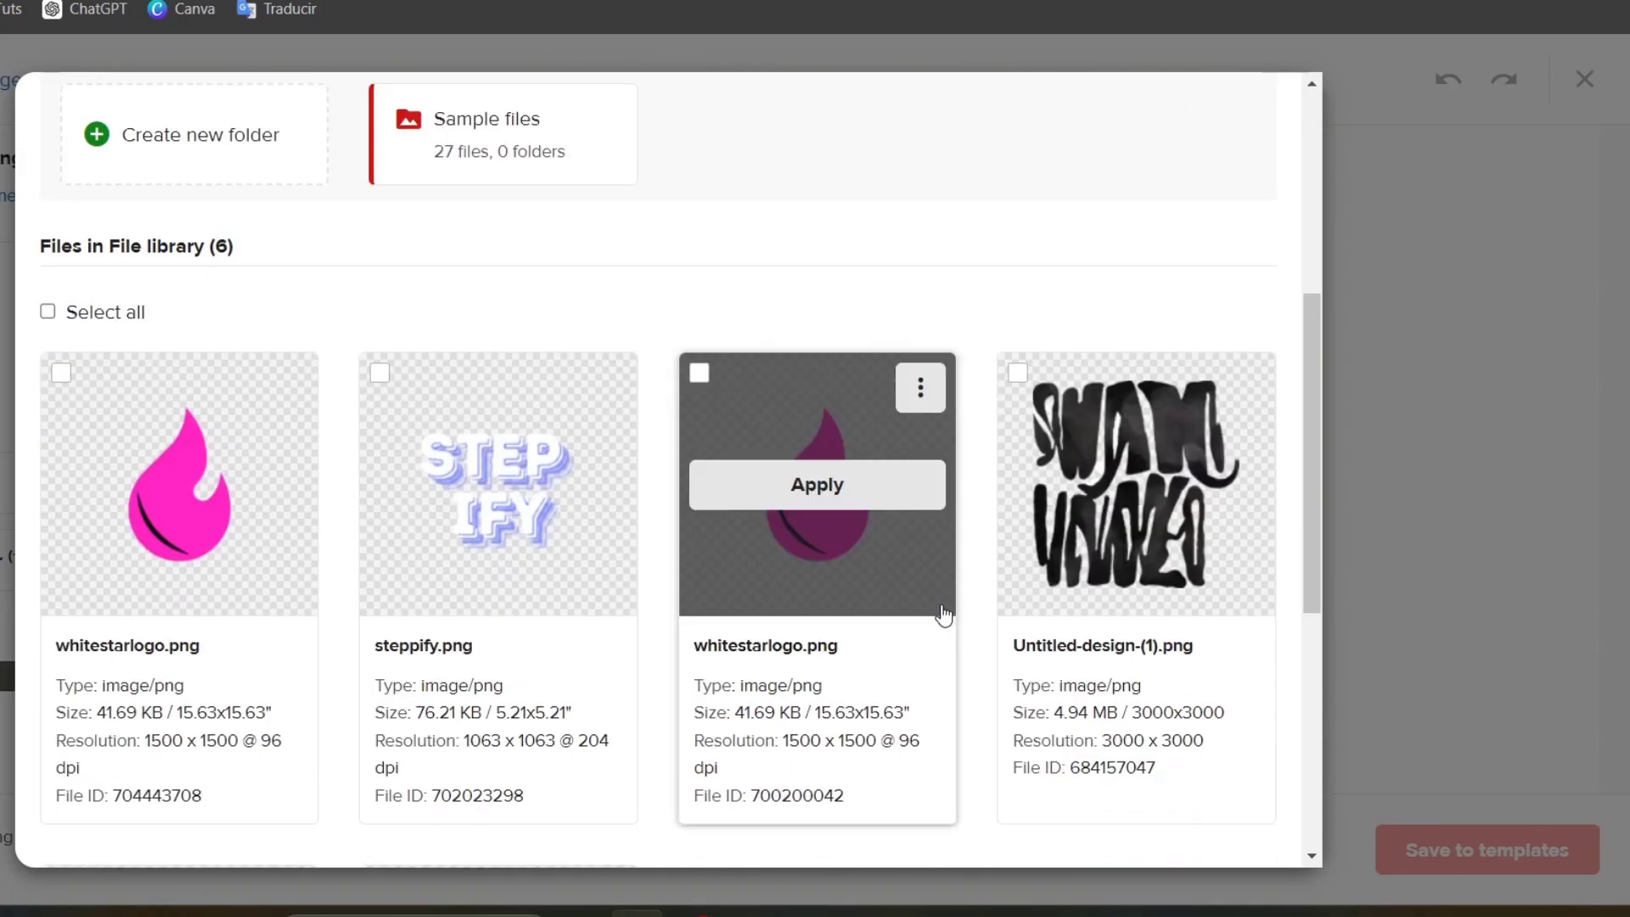
pyautogui.scroll(-3, 943, 615)
pyautogui.scroll(2, 936, 620)
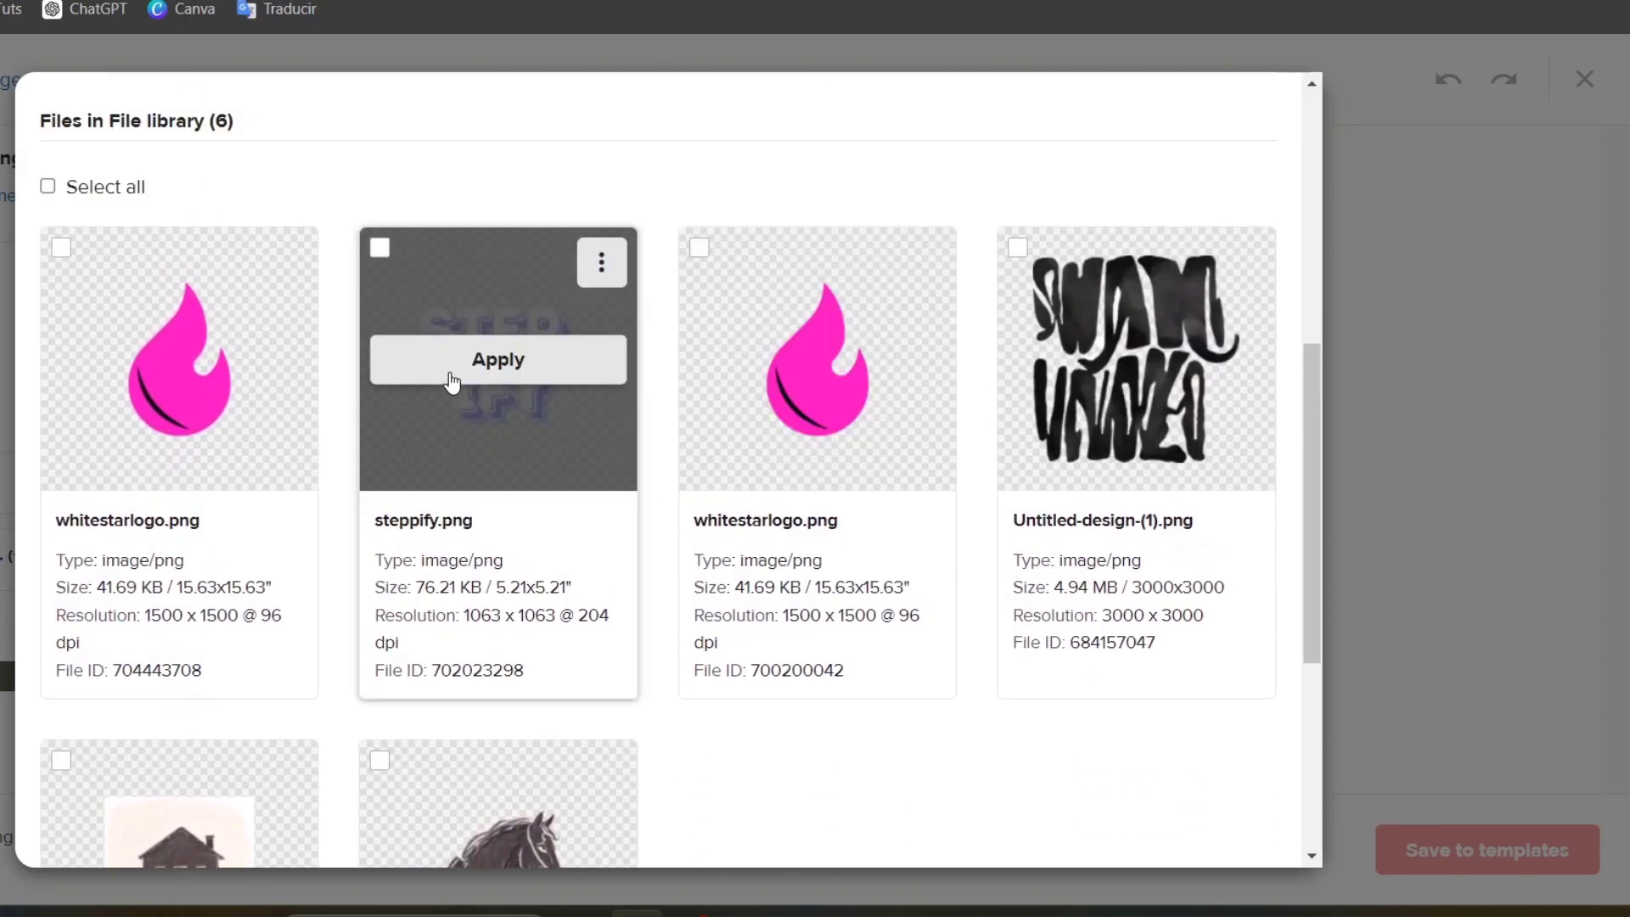
pyautogui.click(451, 369)
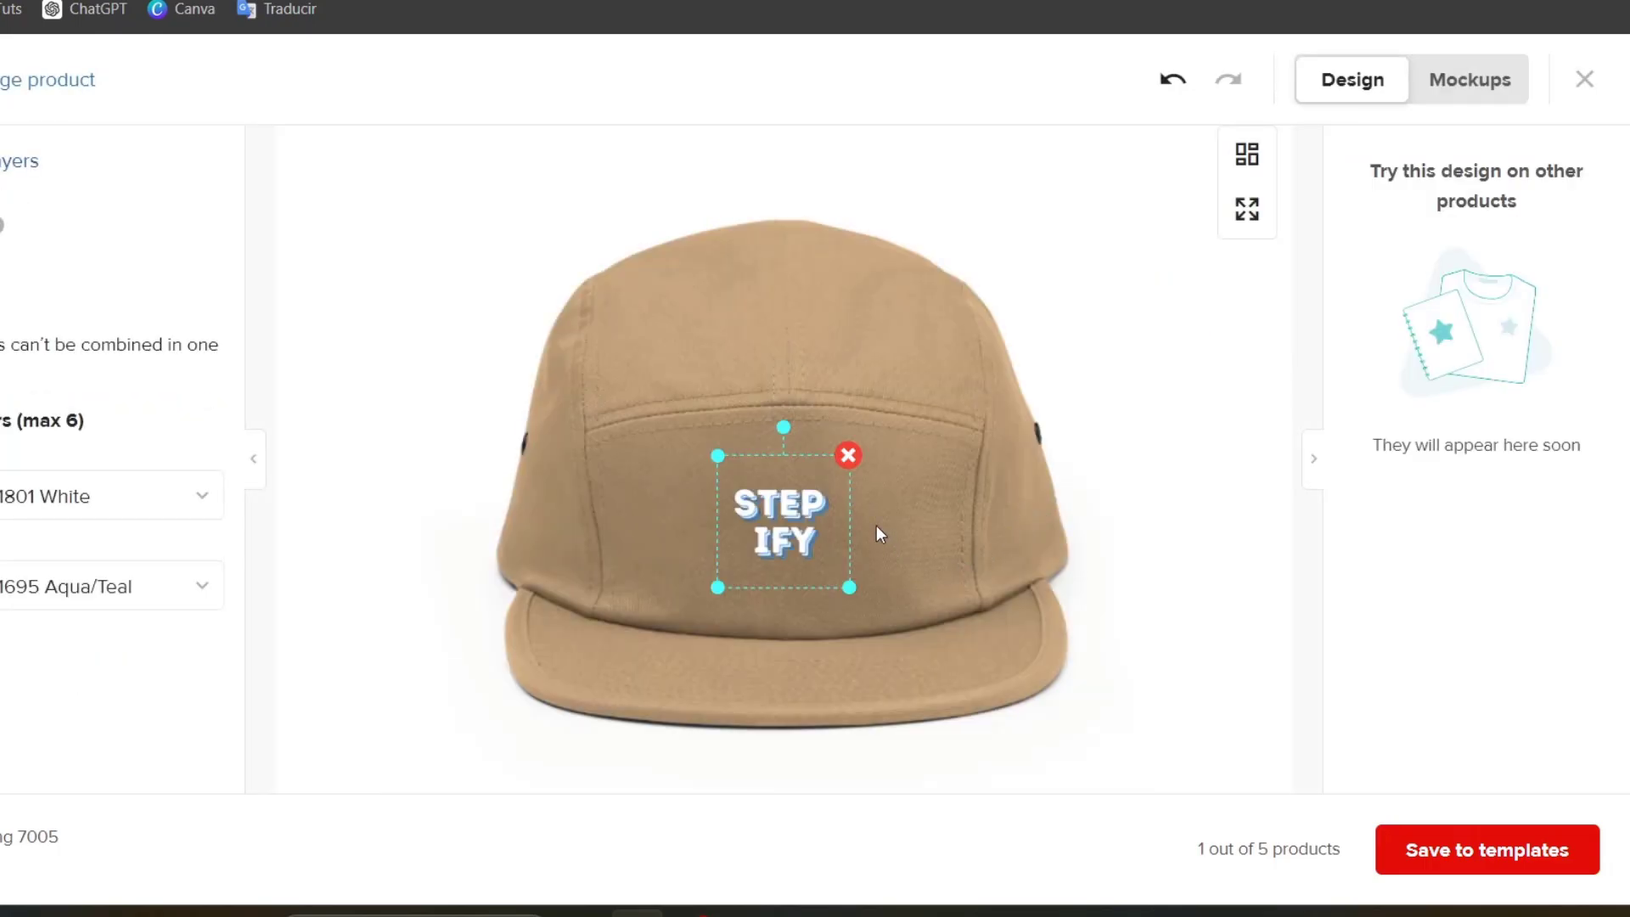
# Resize and nudge the STEPIFY embroidery upward on the cap, then view the mockups
pyautogui.moveTo(851, 588); pyautogui.dragTo(918, 613)
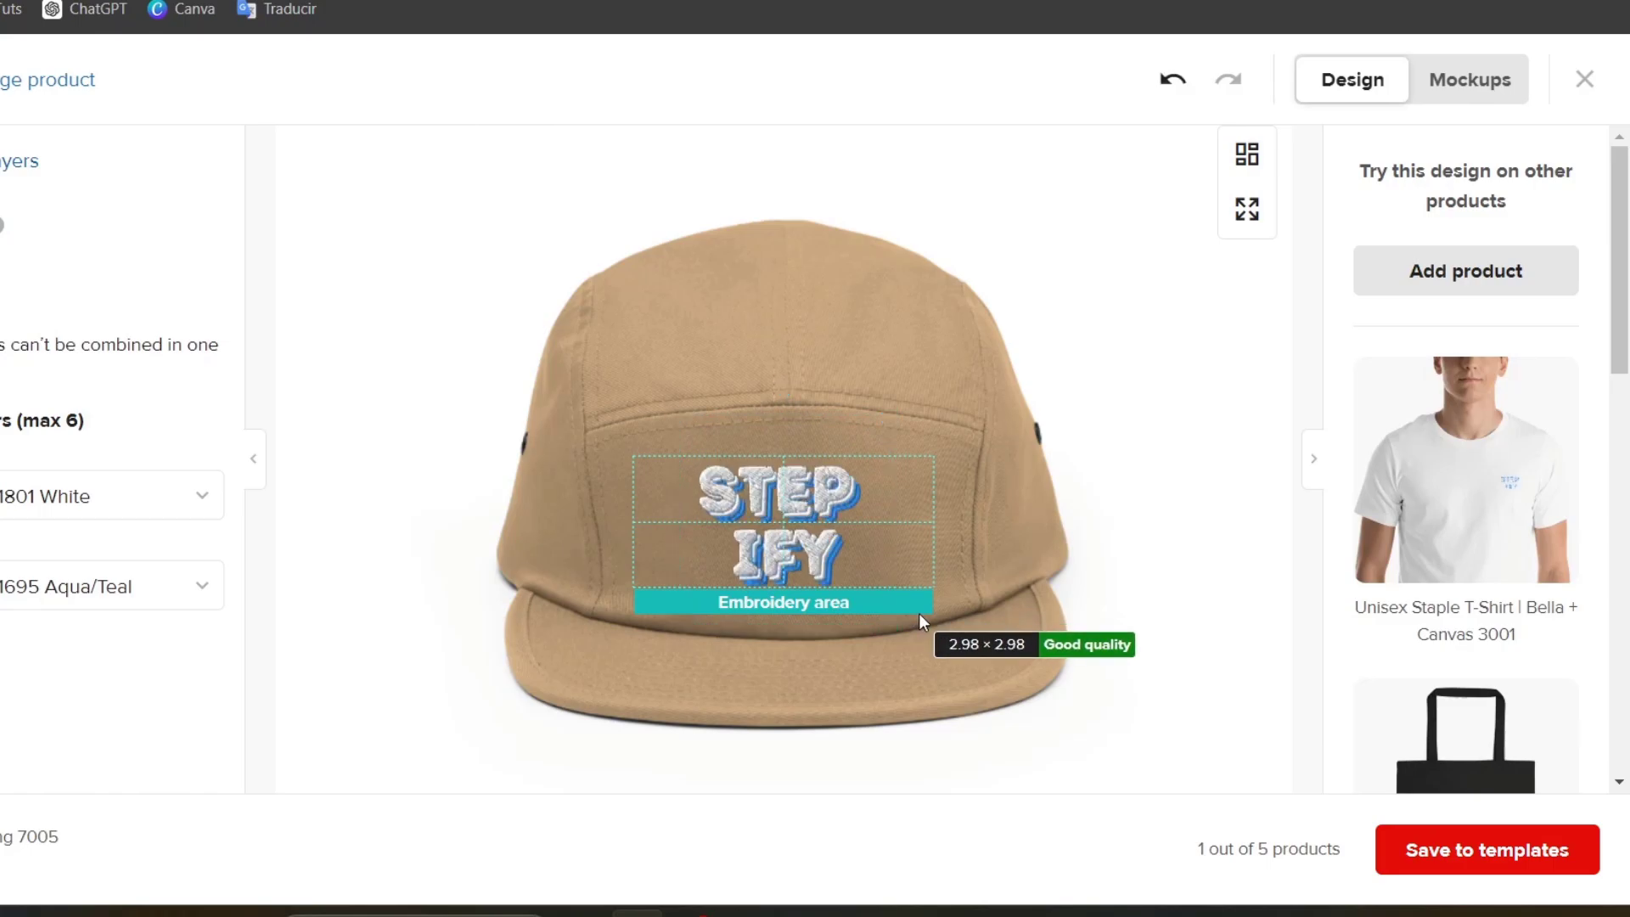
pyautogui.click(888, 572)
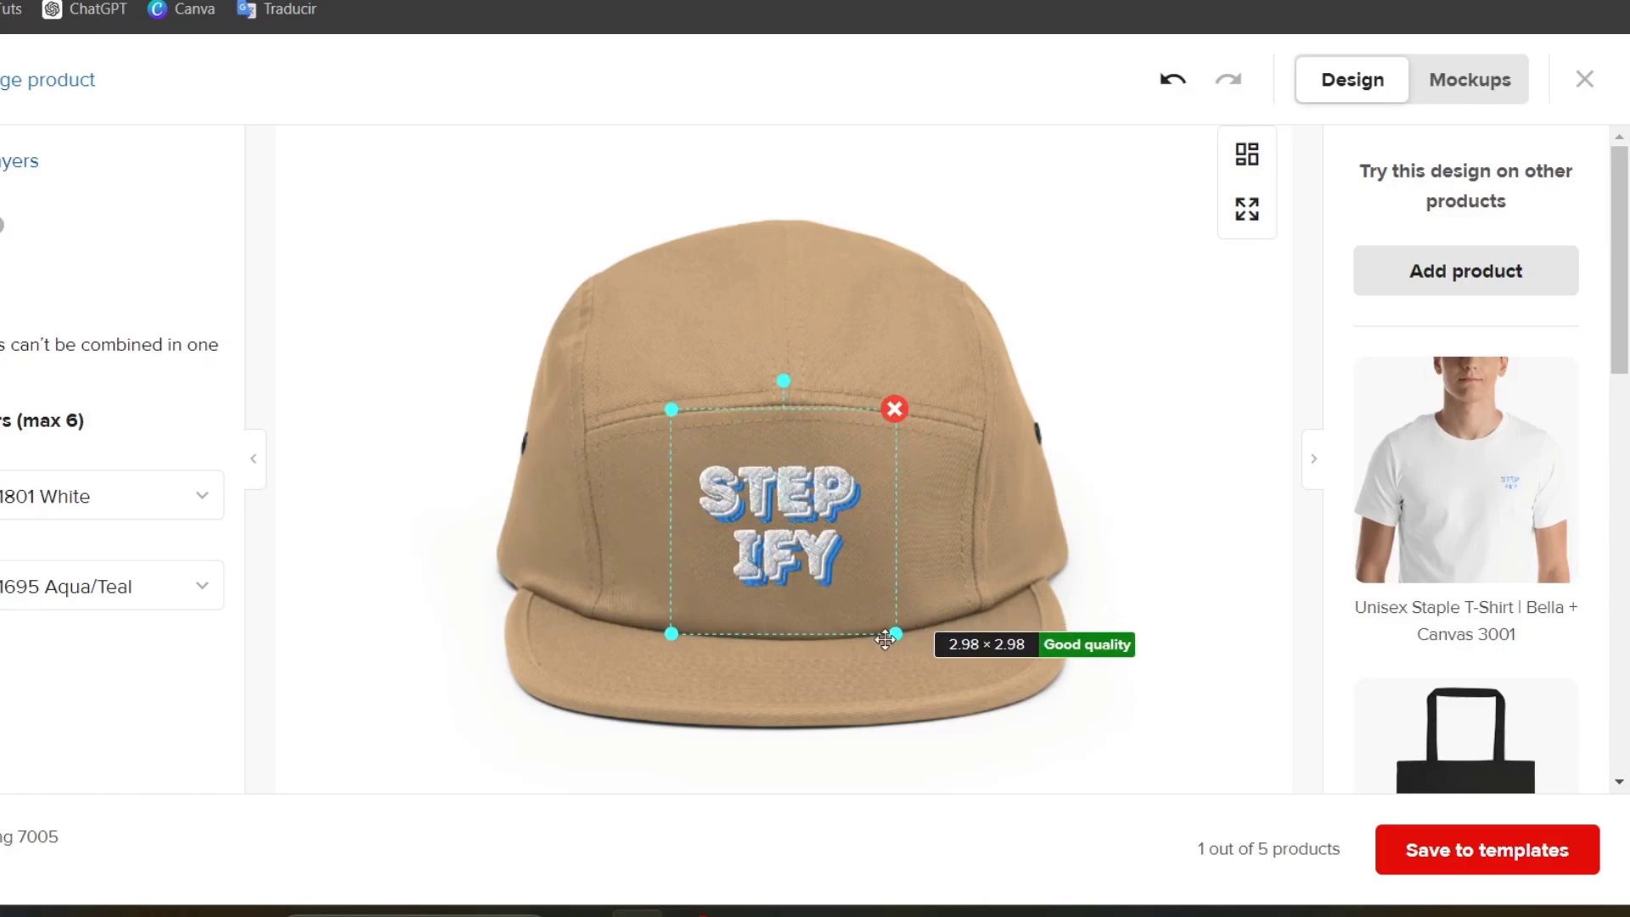
pyautogui.moveTo(897, 636); pyautogui.dragTo(896, 636)
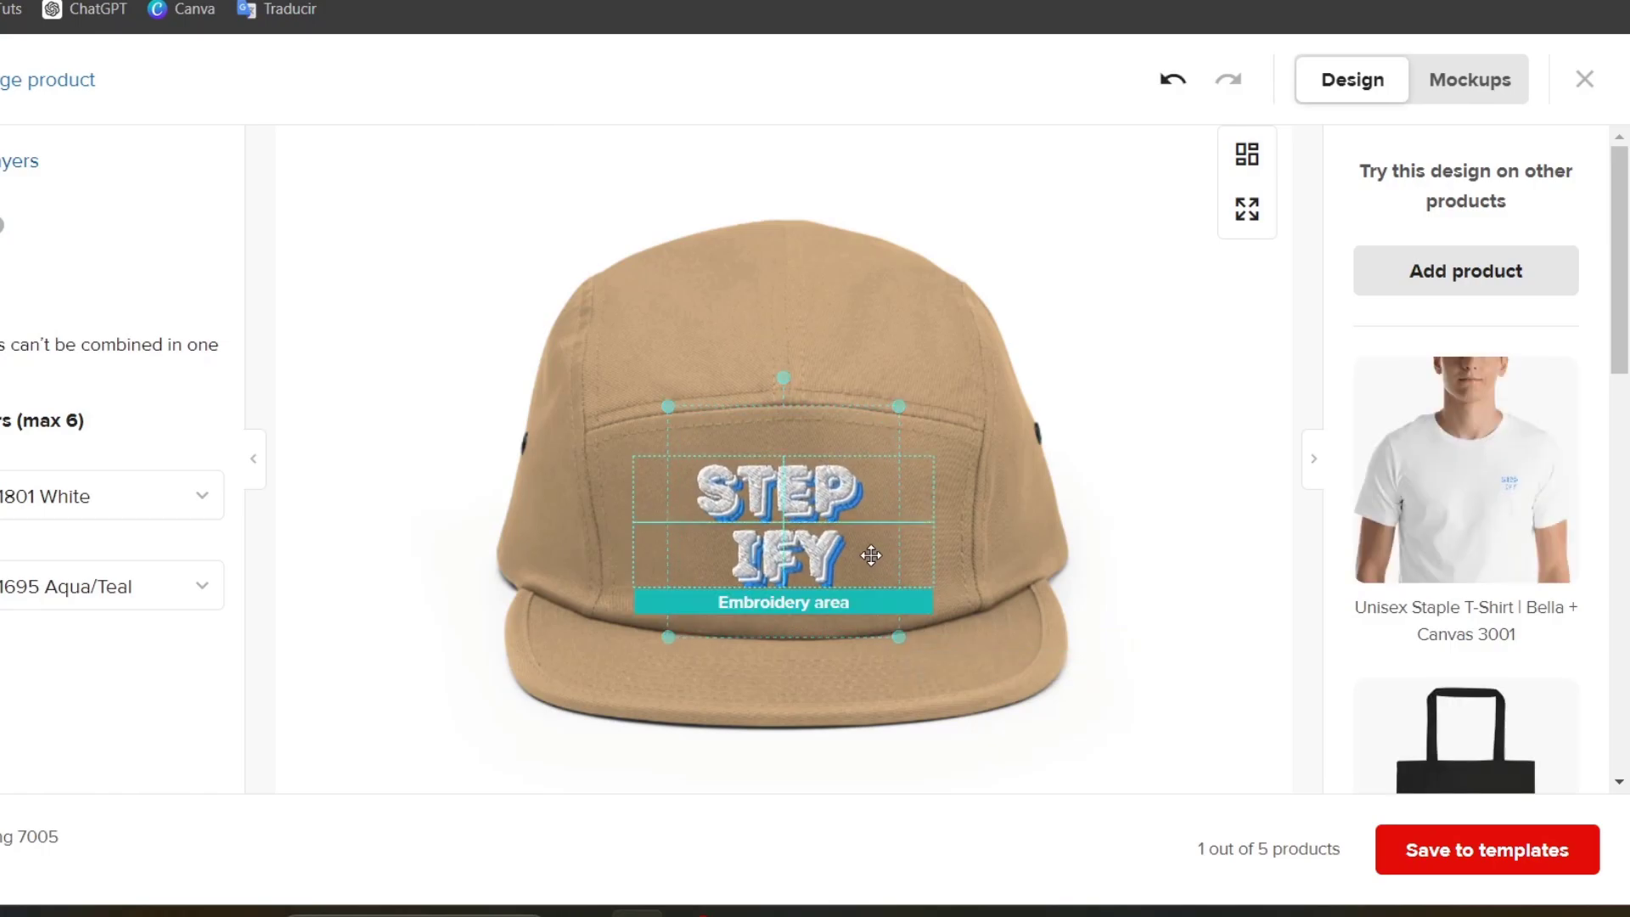
pyautogui.moveTo(873, 564); pyautogui.dragTo(871, 554)
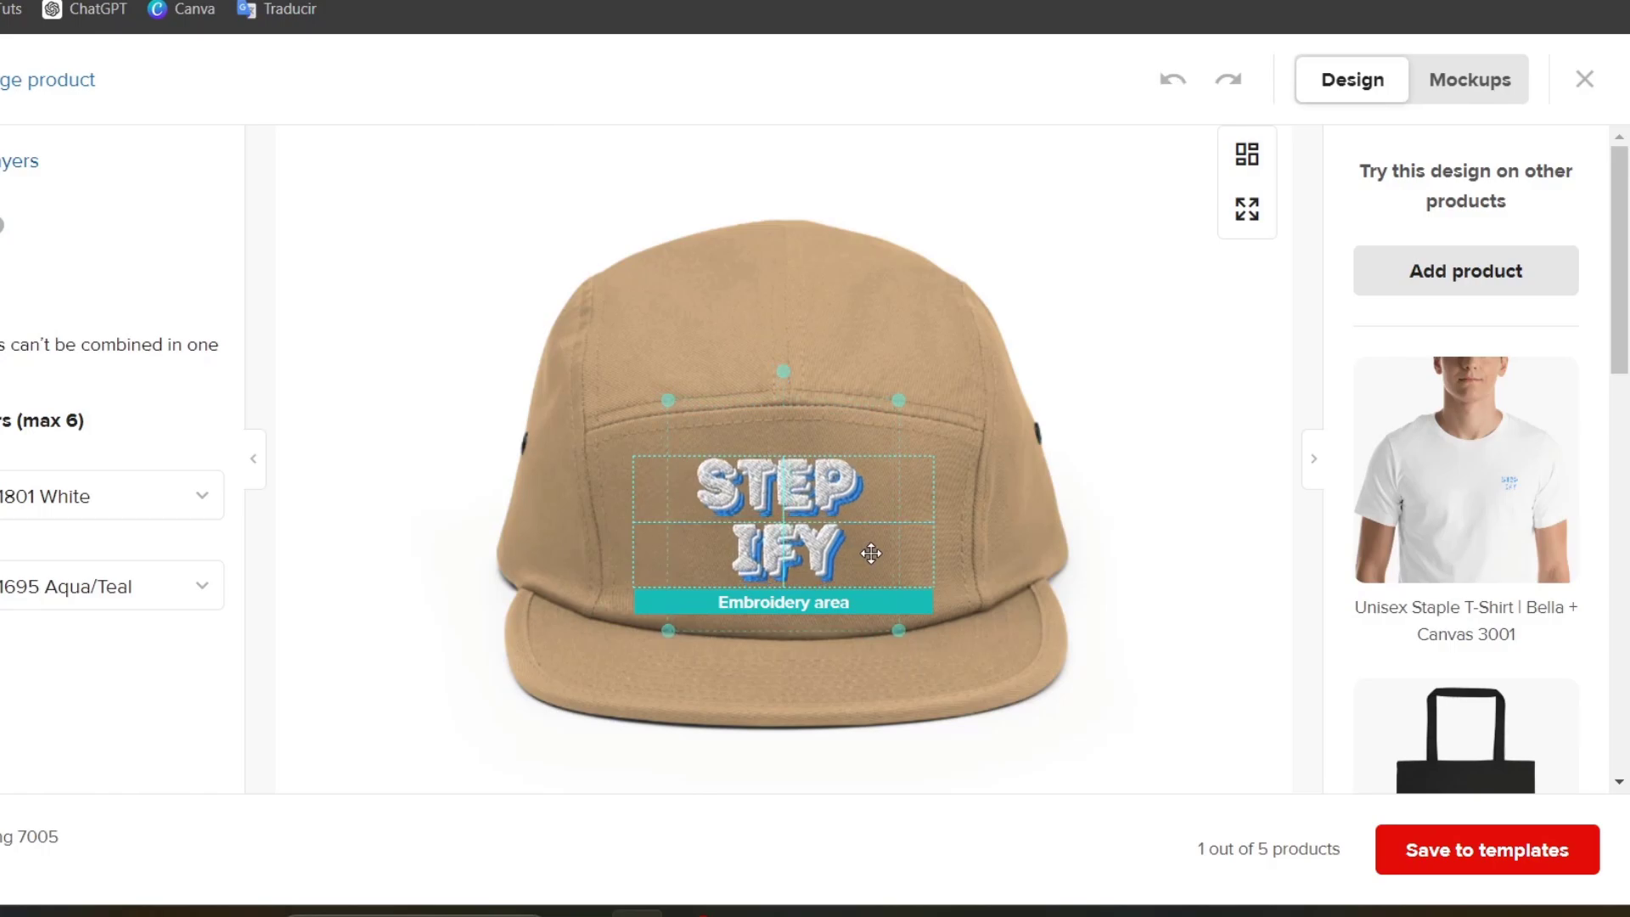
pyautogui.click(1084, 567)
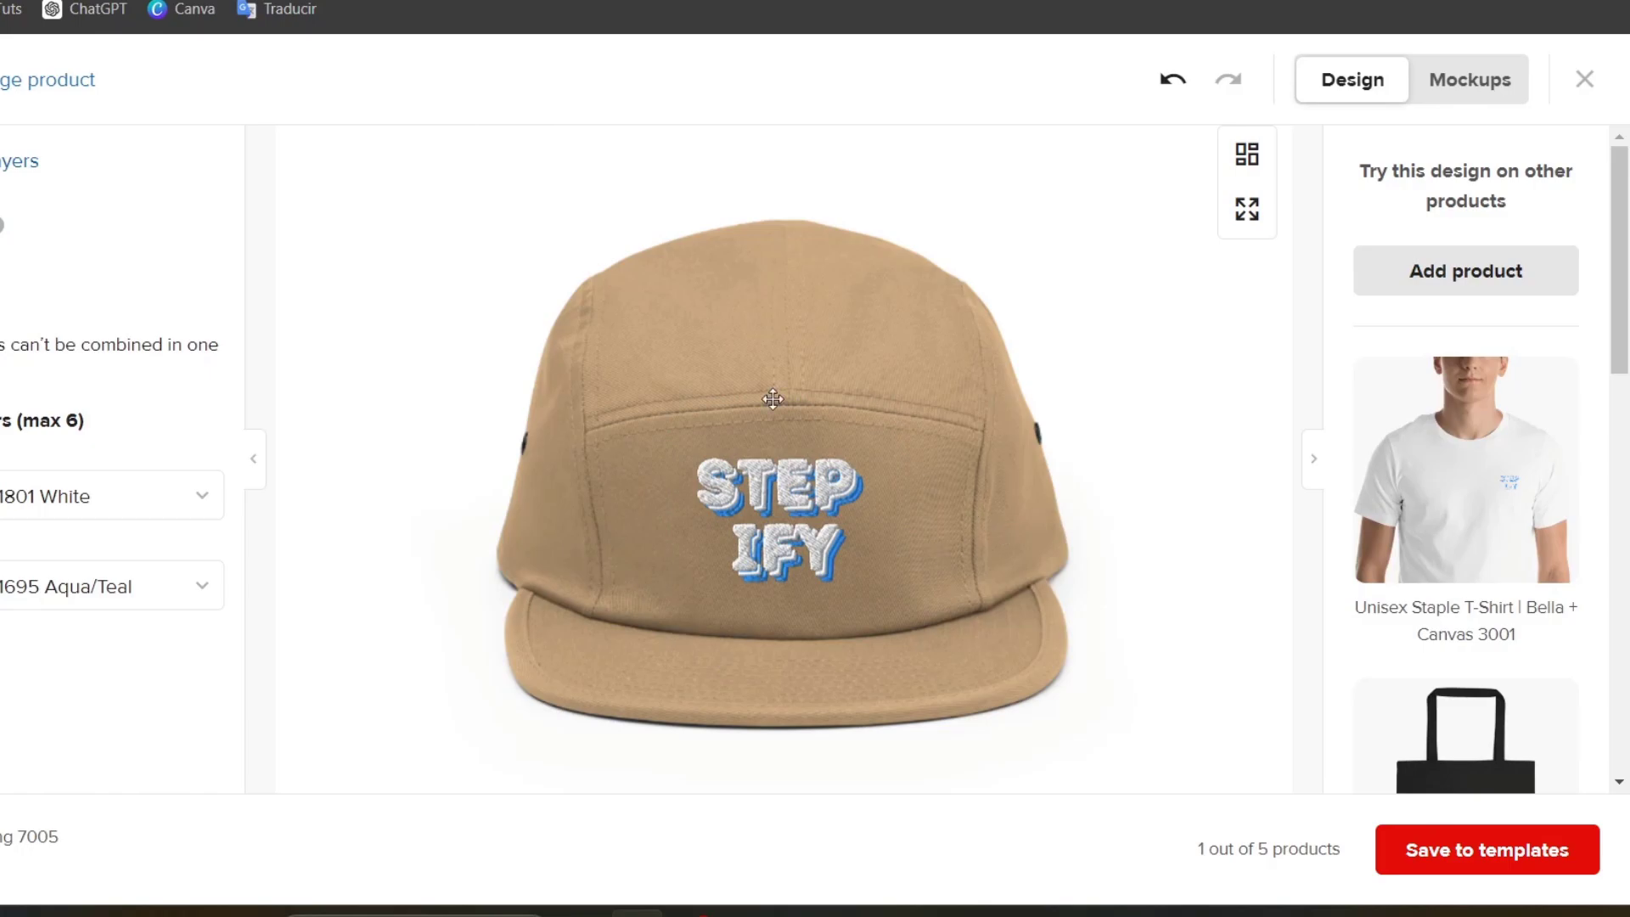
pyautogui.scroll(-3, 1515, 471)
pyautogui.scroll(-3, 1515, 472)
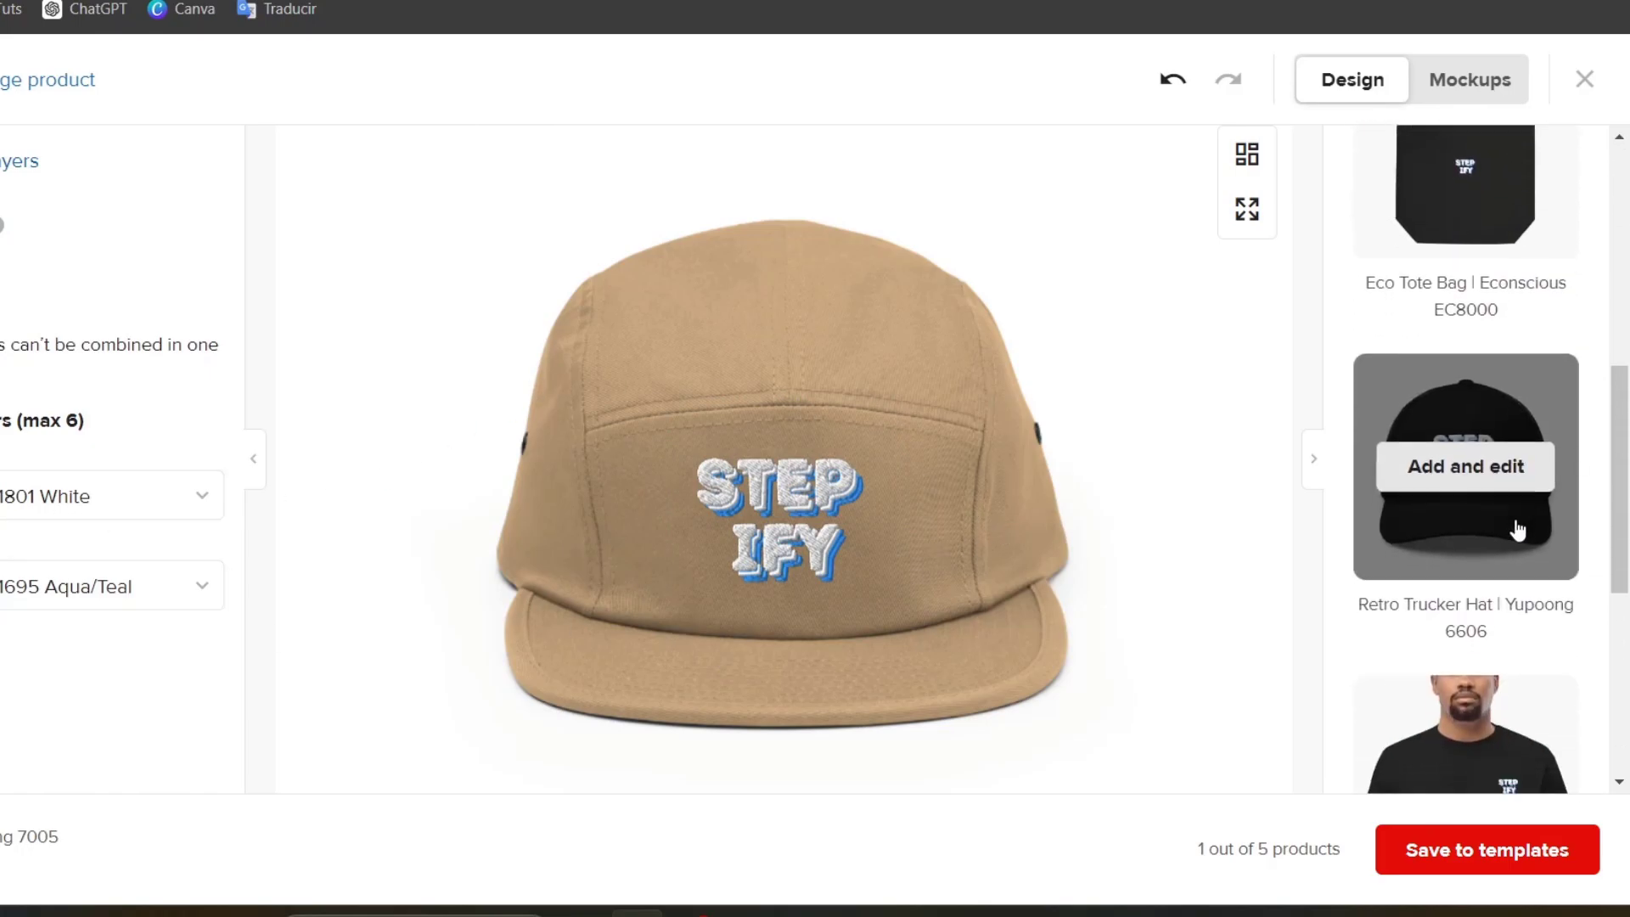
pyautogui.scroll(-2, 1517, 510)
pyautogui.click(1469, 79)
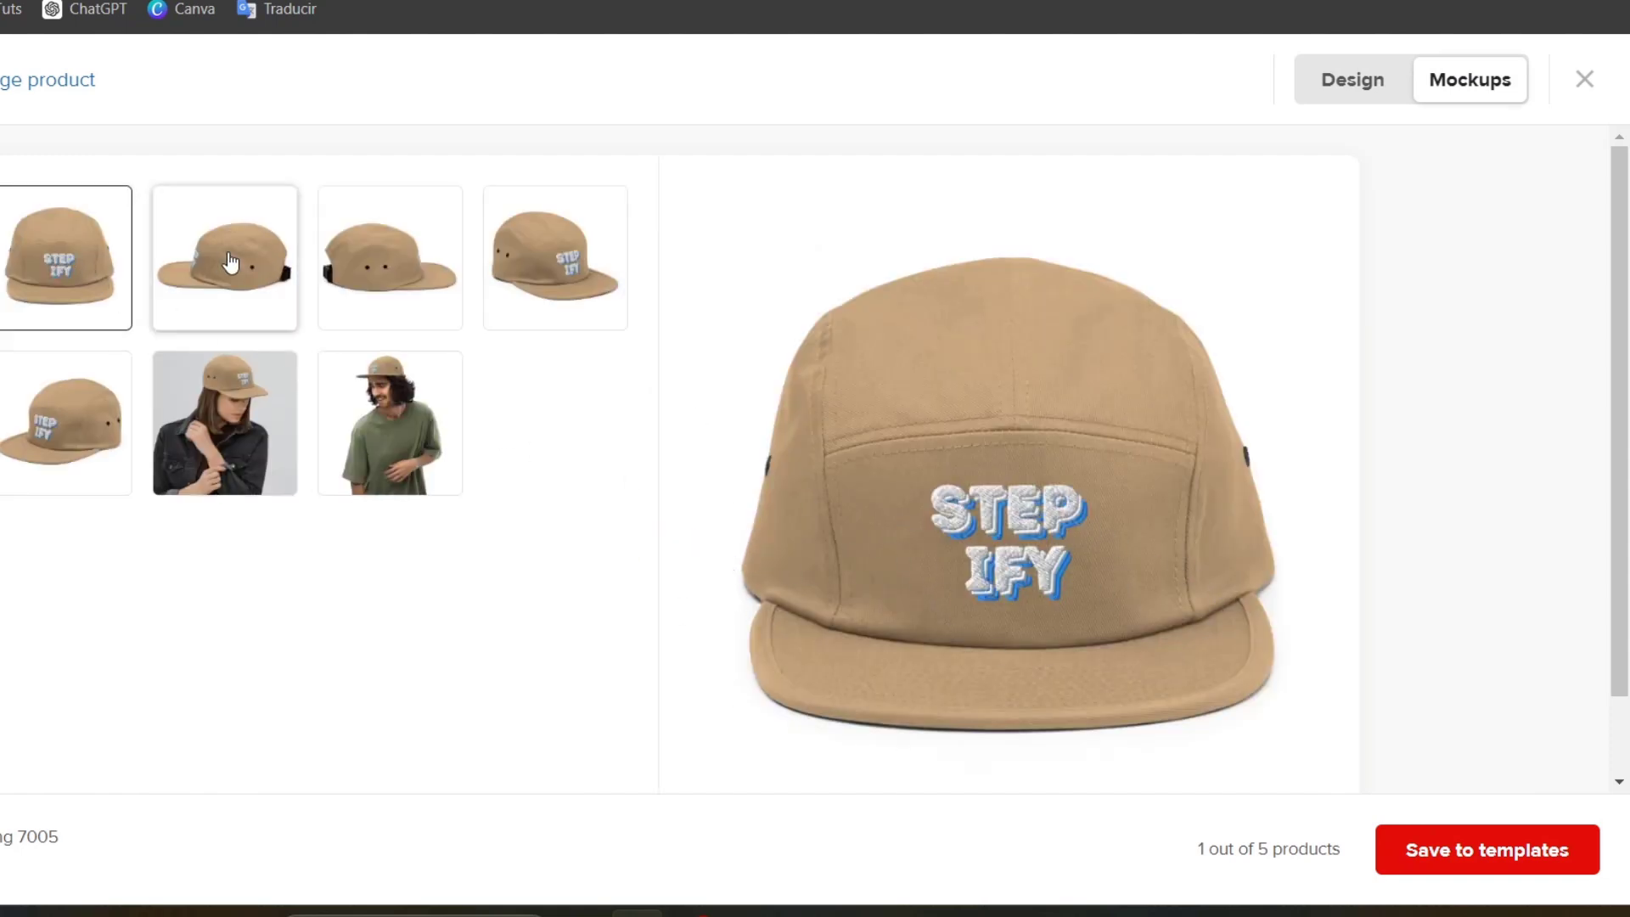
# Preview the side, angled, woman and man mockups, then save the cap to templates
pyautogui.click(224, 258)
pyautogui.click(554, 257)
pyautogui.click(224, 424)
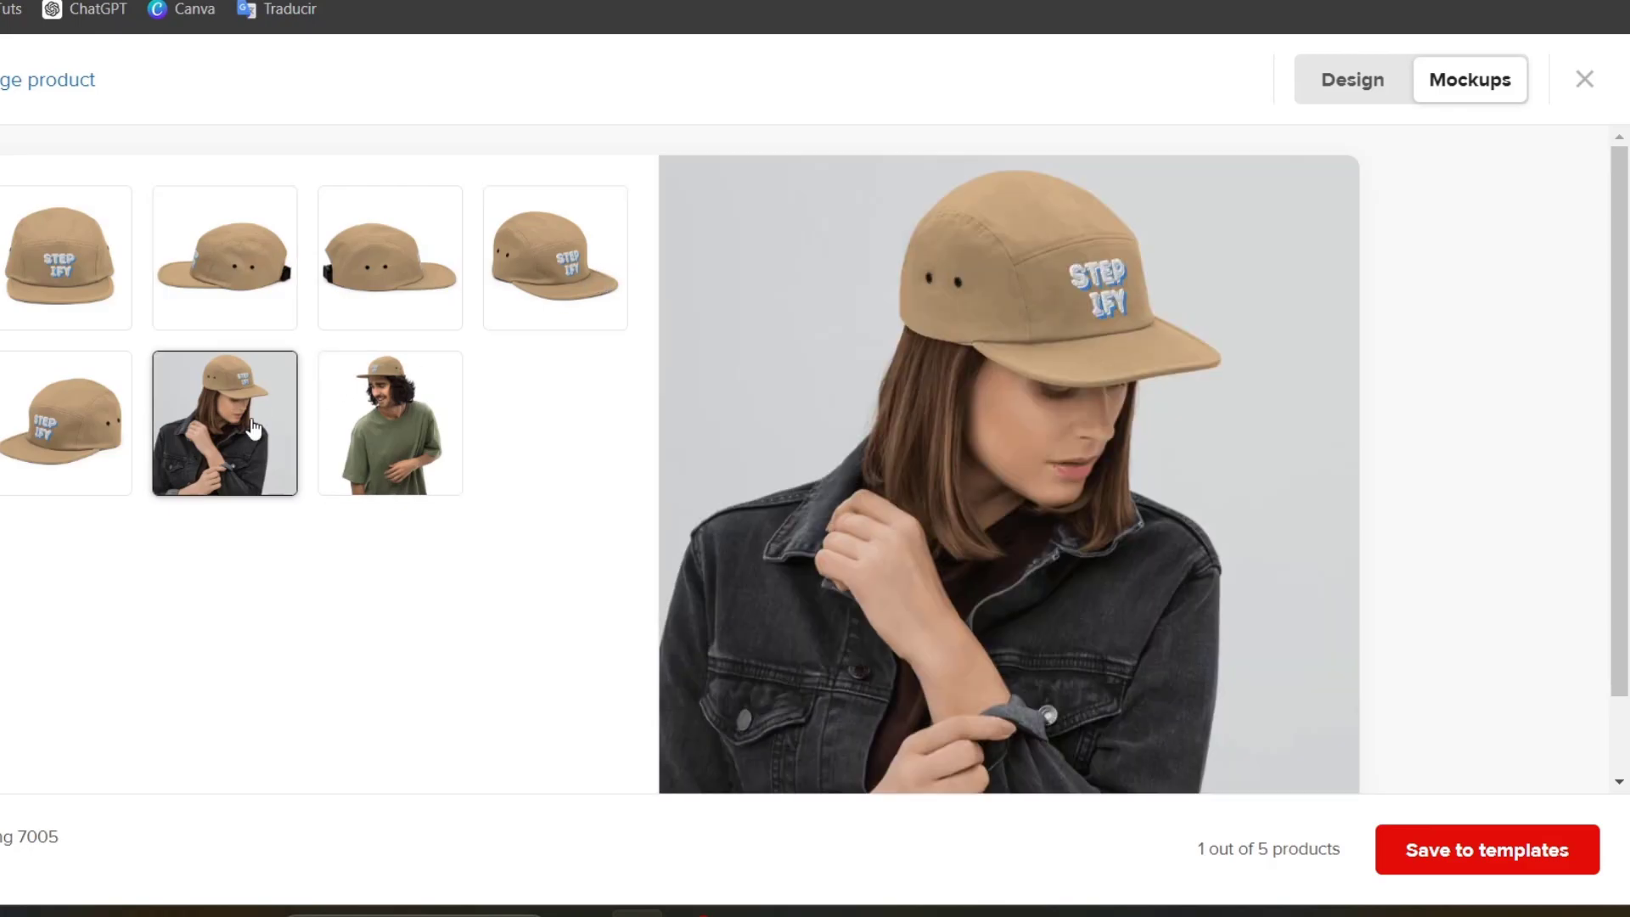
pyautogui.click(388, 423)
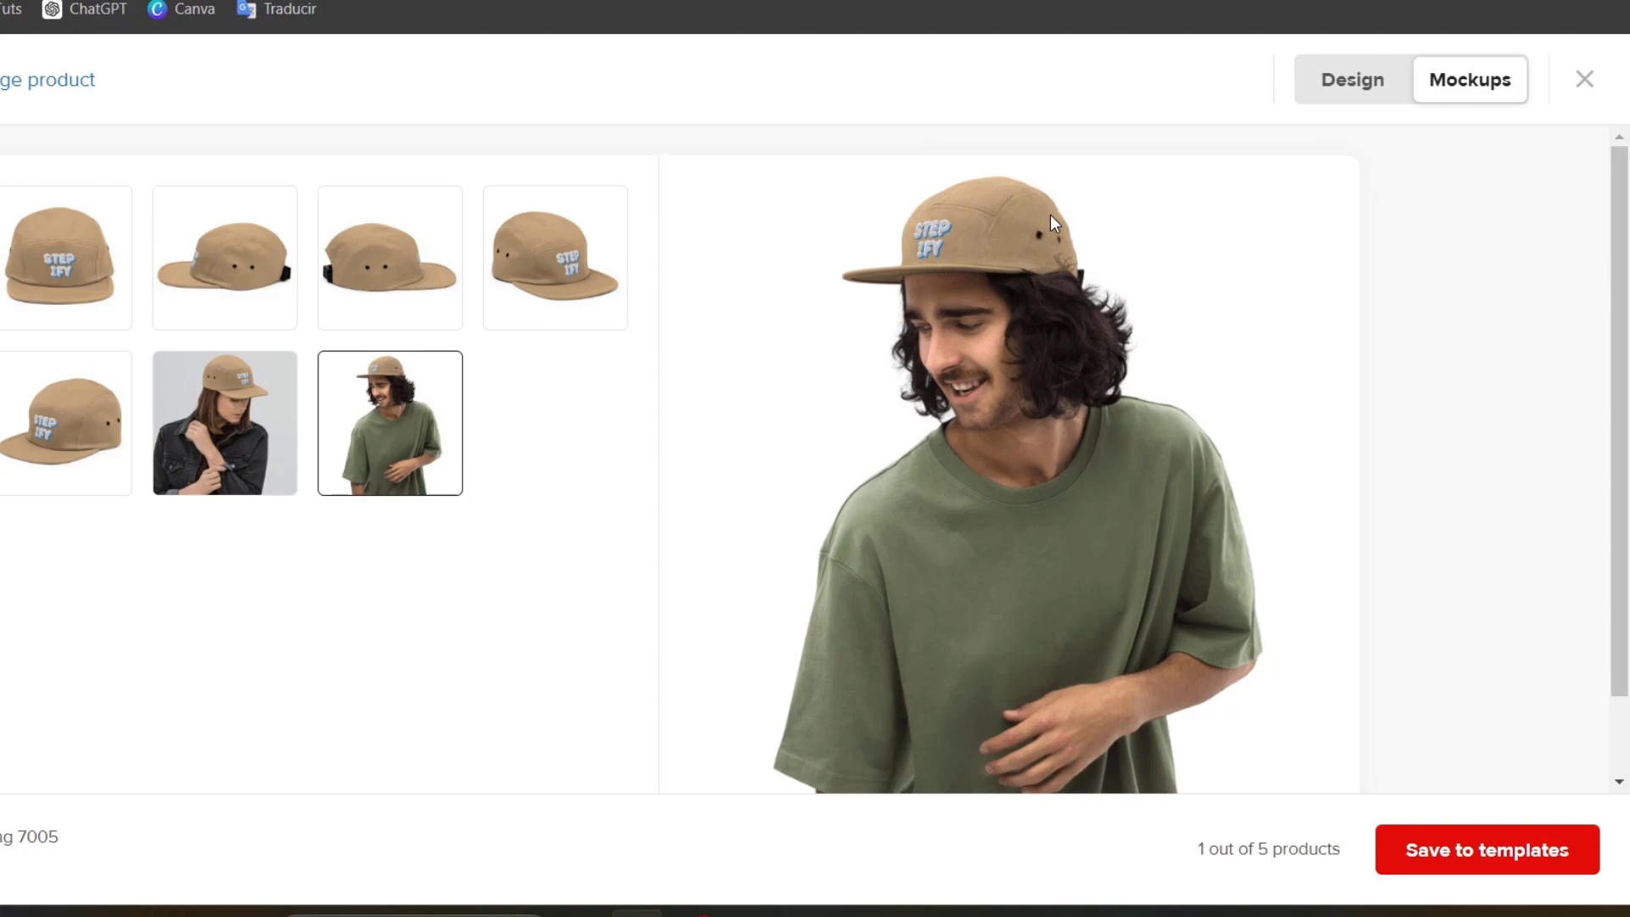
pyautogui.click(1488, 849)
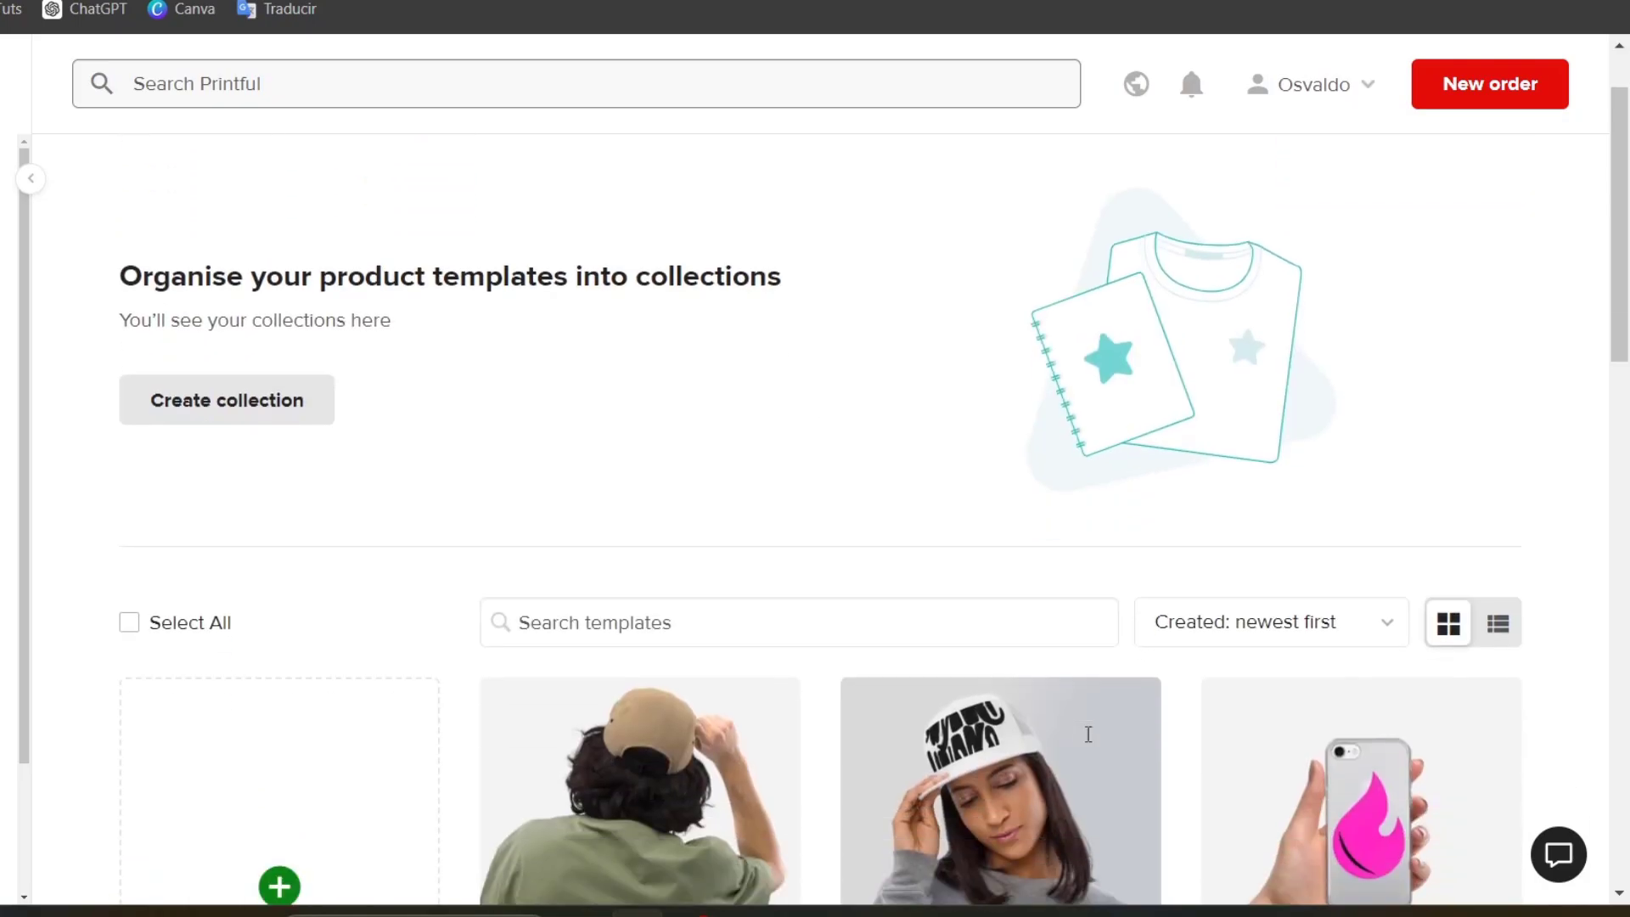
pyautogui.scroll(-4, 1065, 755)
# Switch from Printful's templates page to the eBay homepage tab with Ctrl+Tab
pyautogui.hotkey('ctrl', 'Tab')
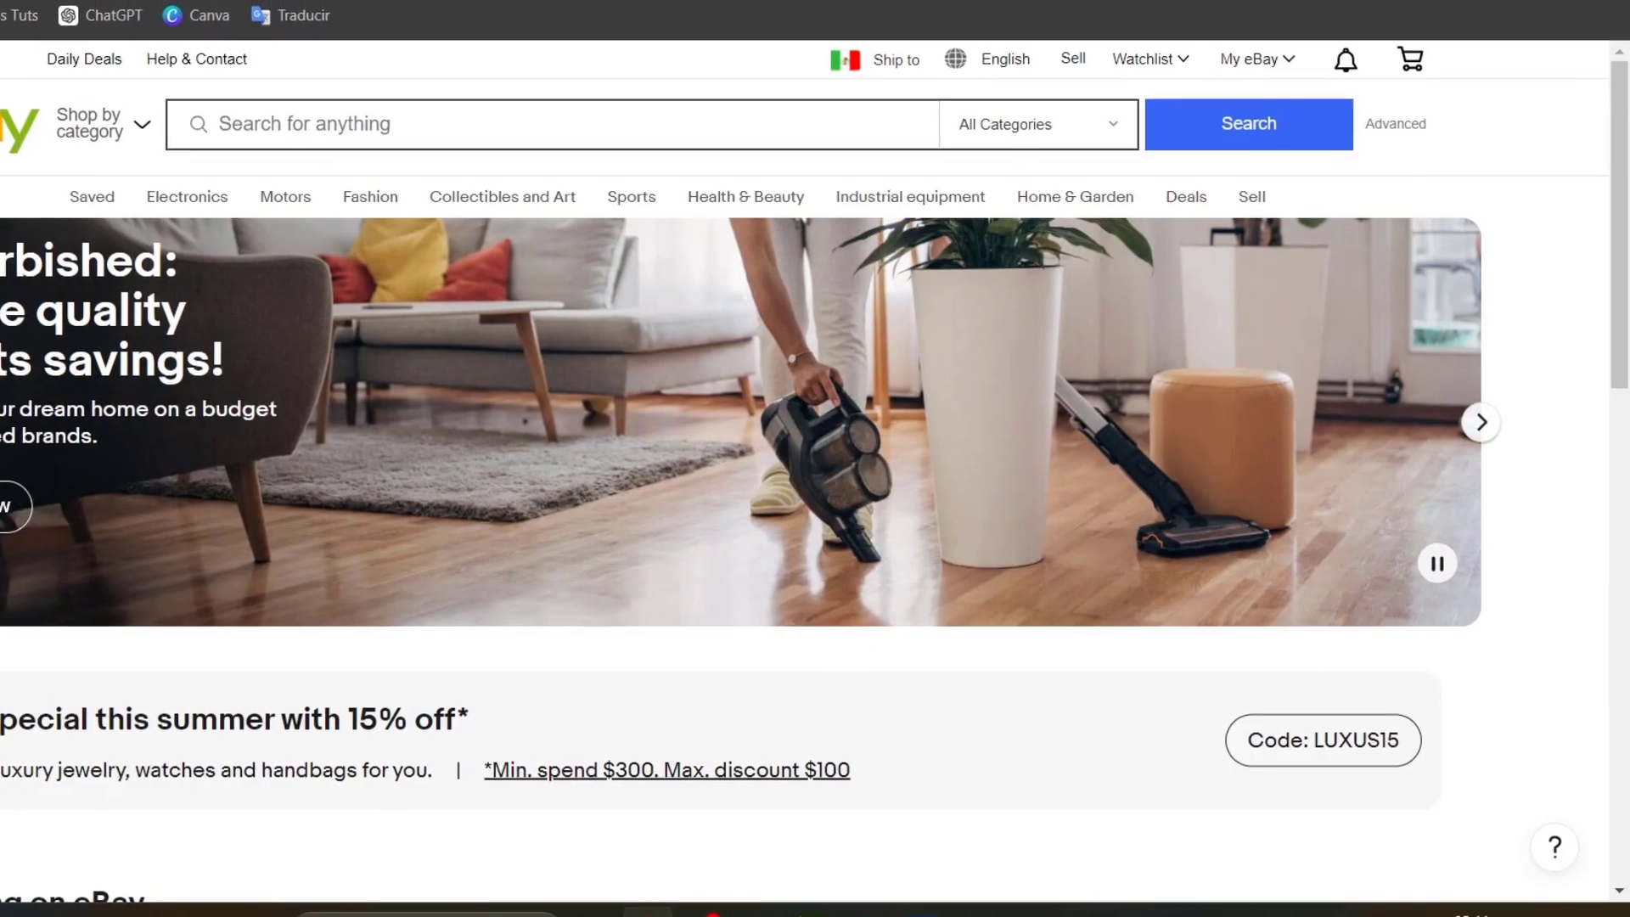
# Return to Printful and open the Stores page down to the new-store options
pyautogui.click(1278, 5)
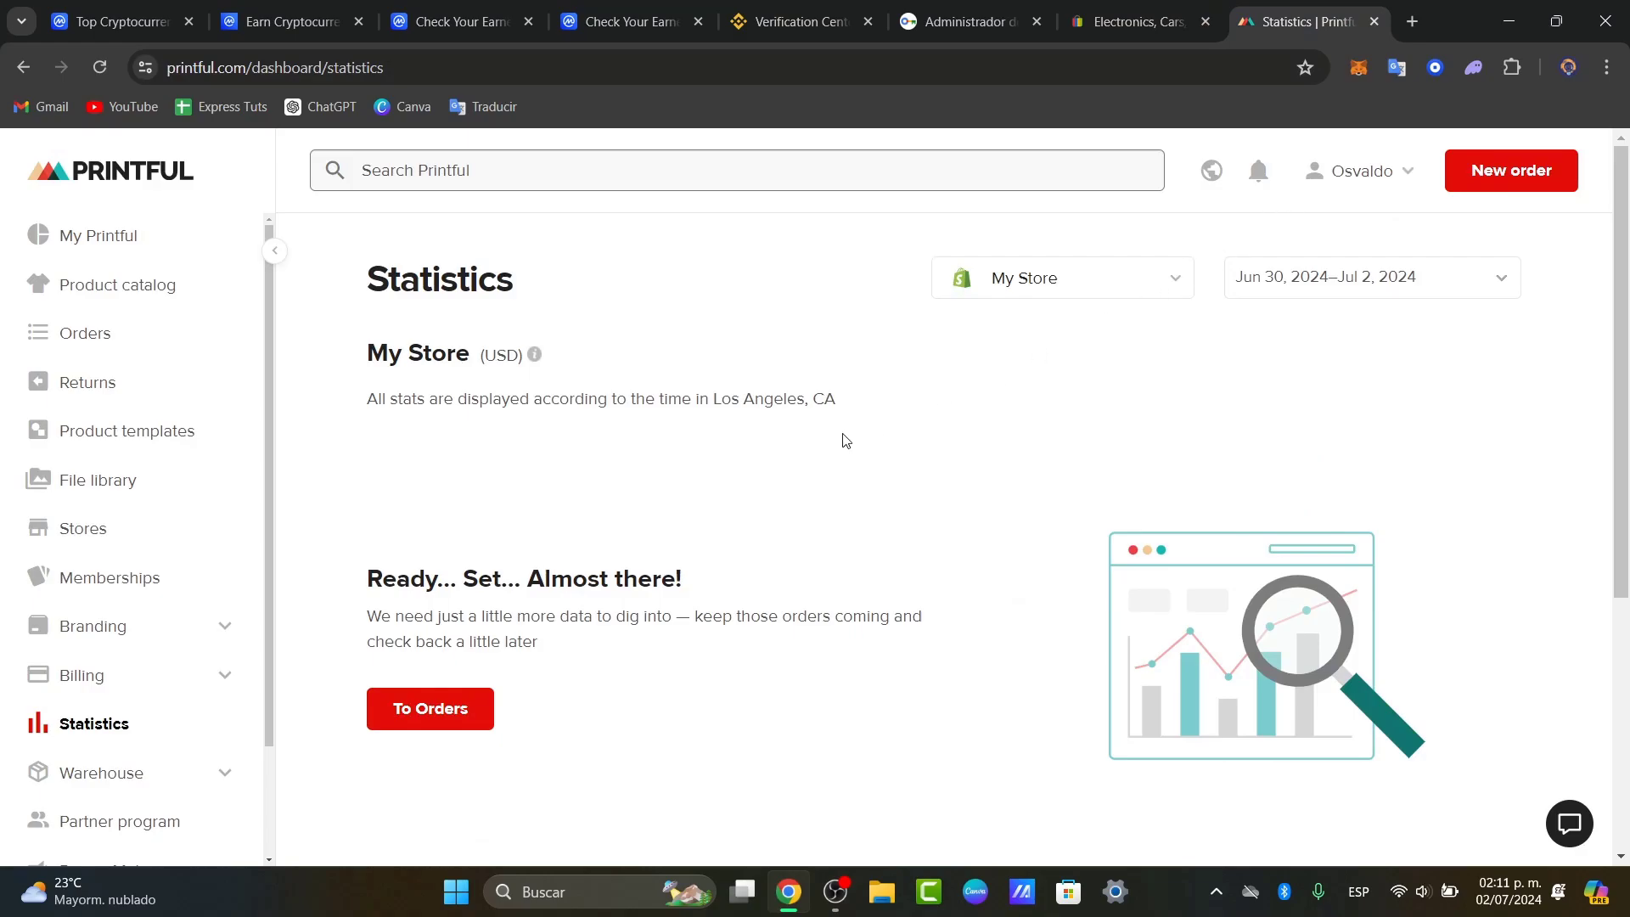
pyautogui.scroll(-2, 126, 602)
pyautogui.scroll(-1, 126, 602)
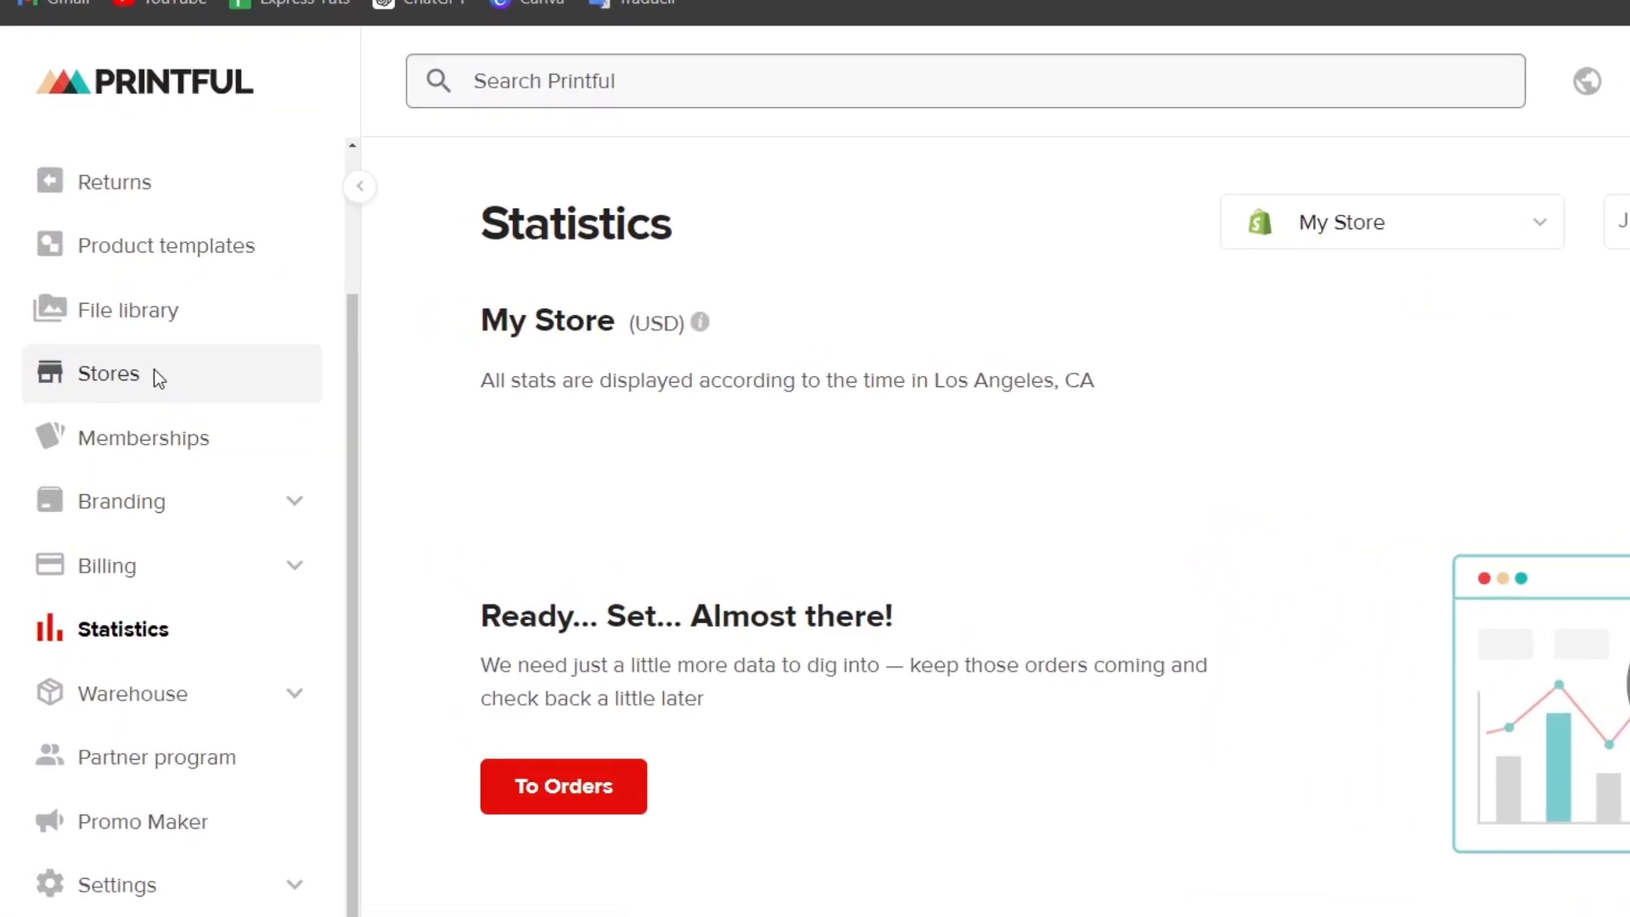
pyautogui.click(154, 368)
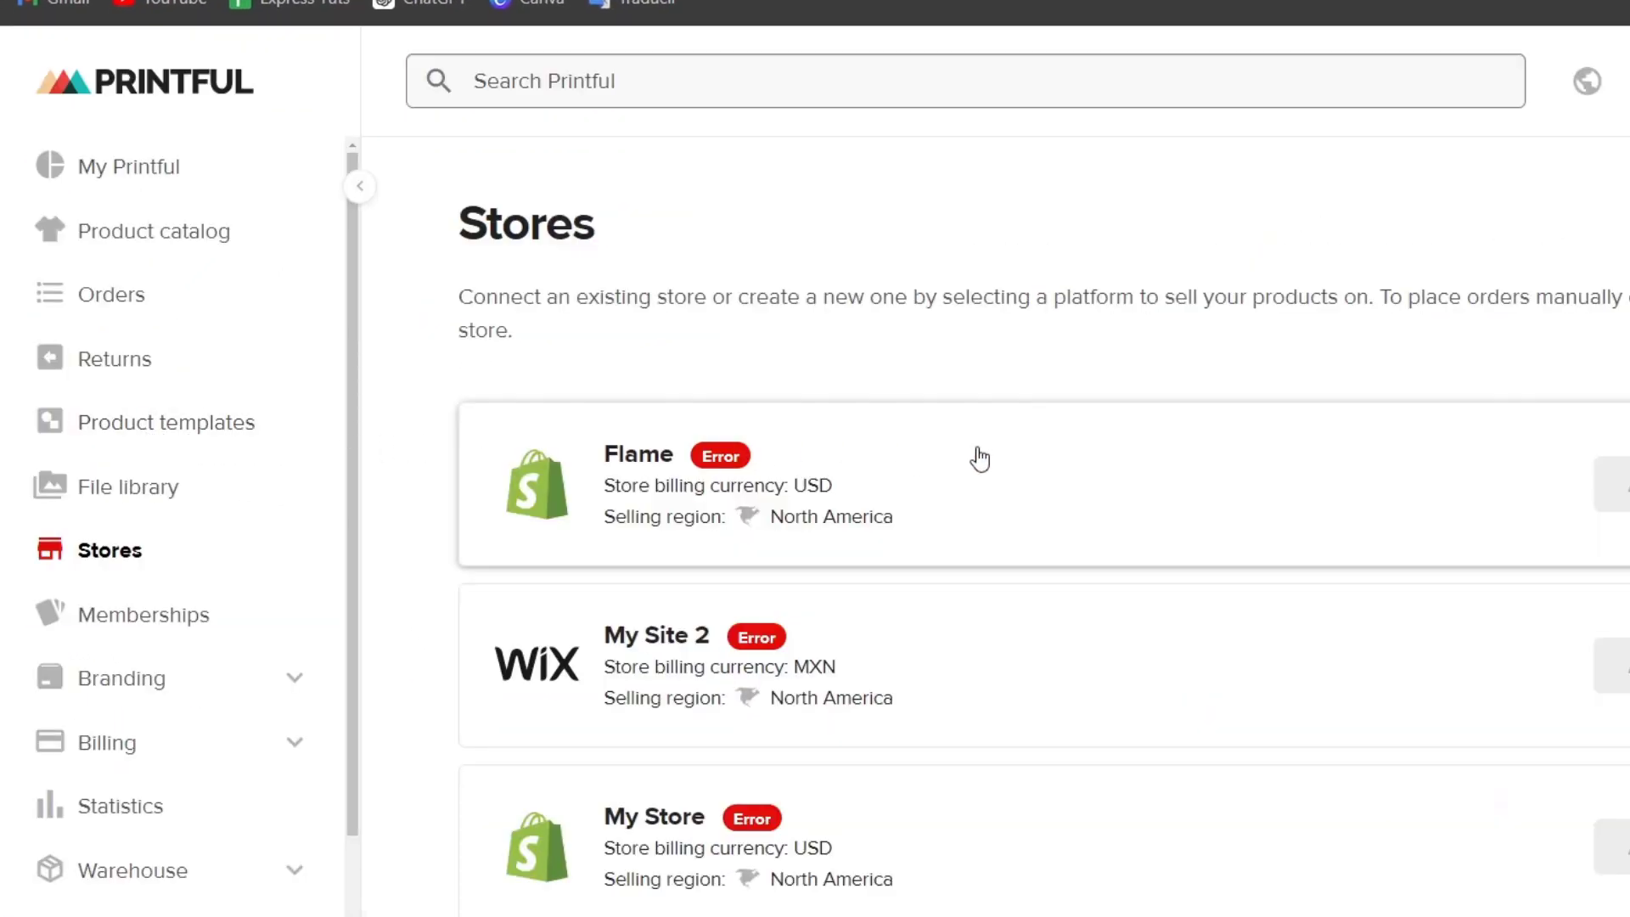
pyautogui.scroll(-5, 1135, 479)
pyautogui.scroll(-5, 1135, 480)
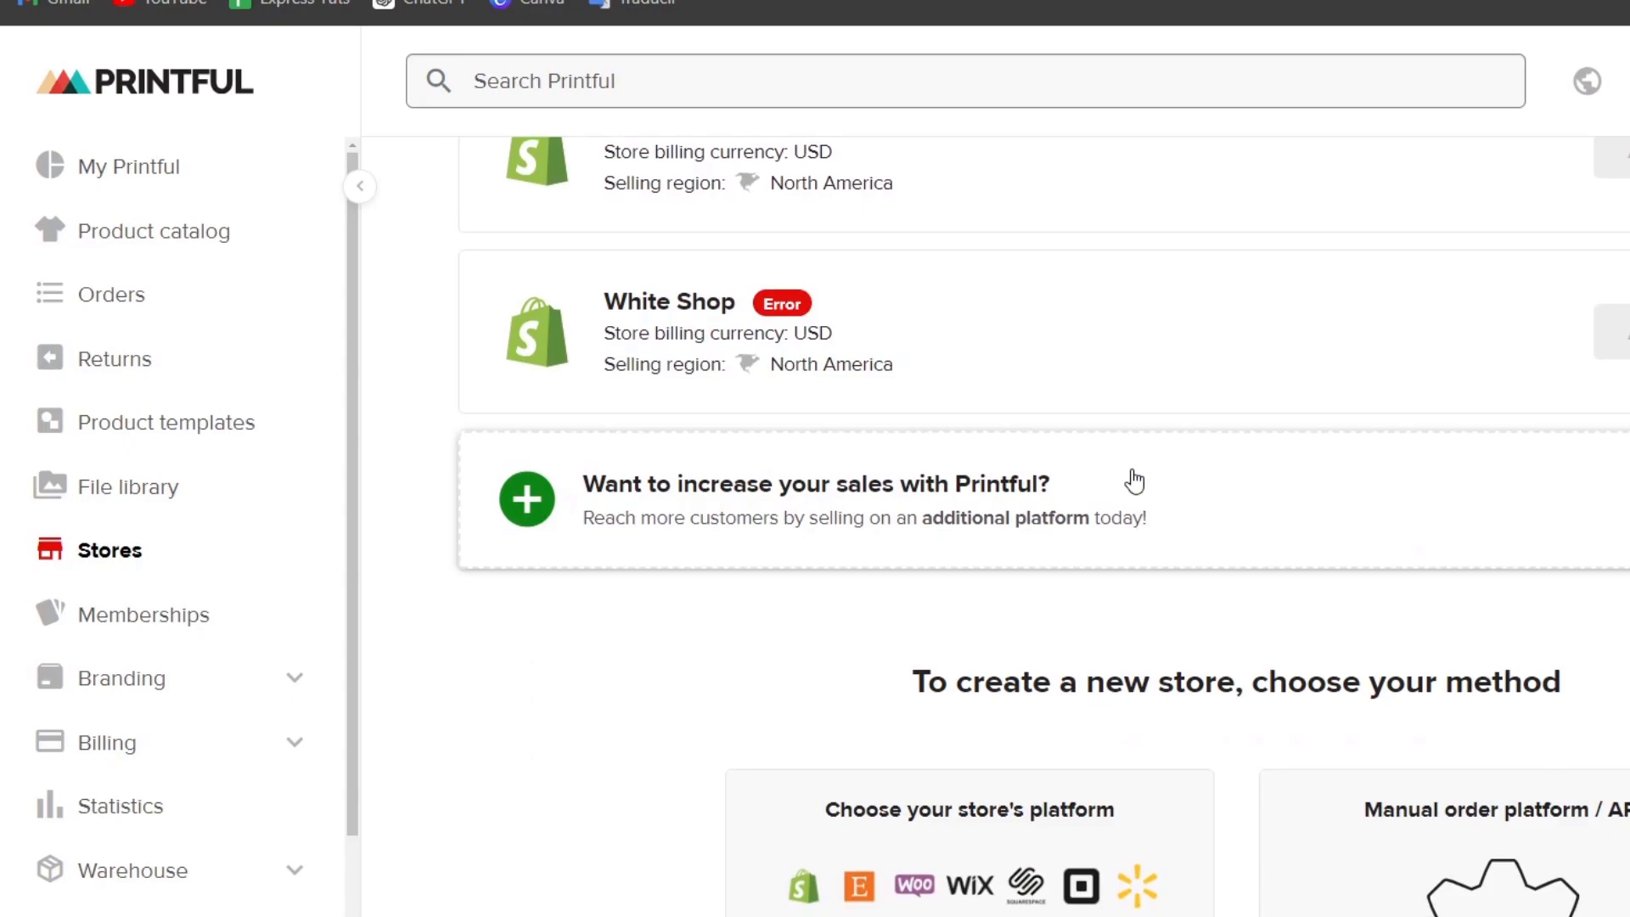
pyautogui.scroll(-5, 1135, 480)
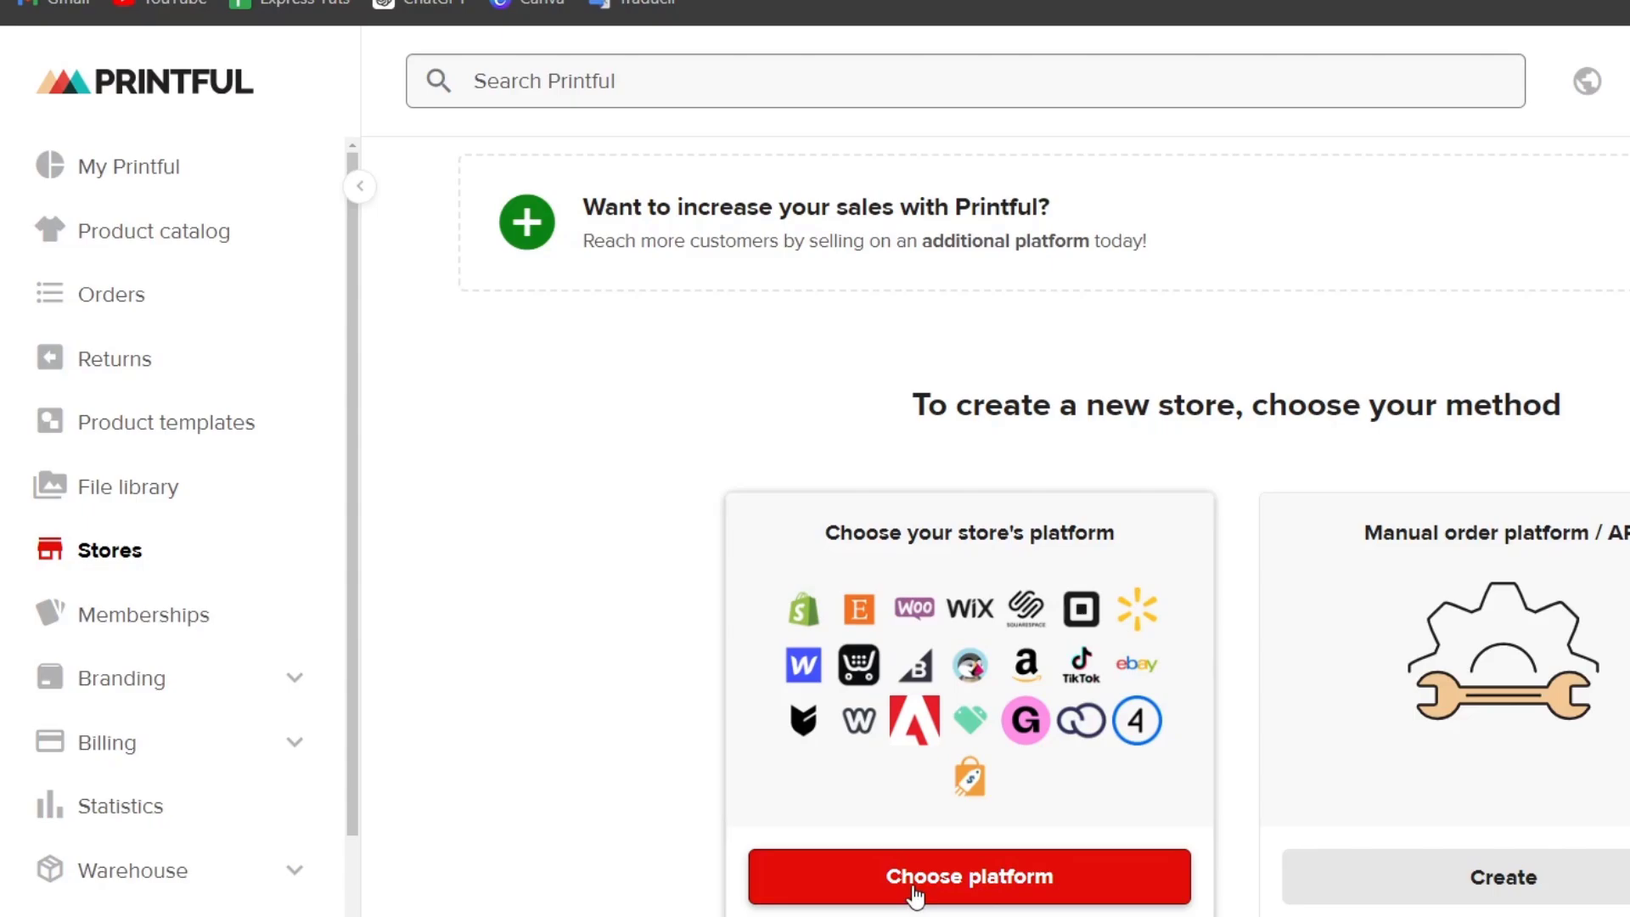
# Pick eBay as the platform for a new store and begin connecting it
pyautogui.click(974, 880)
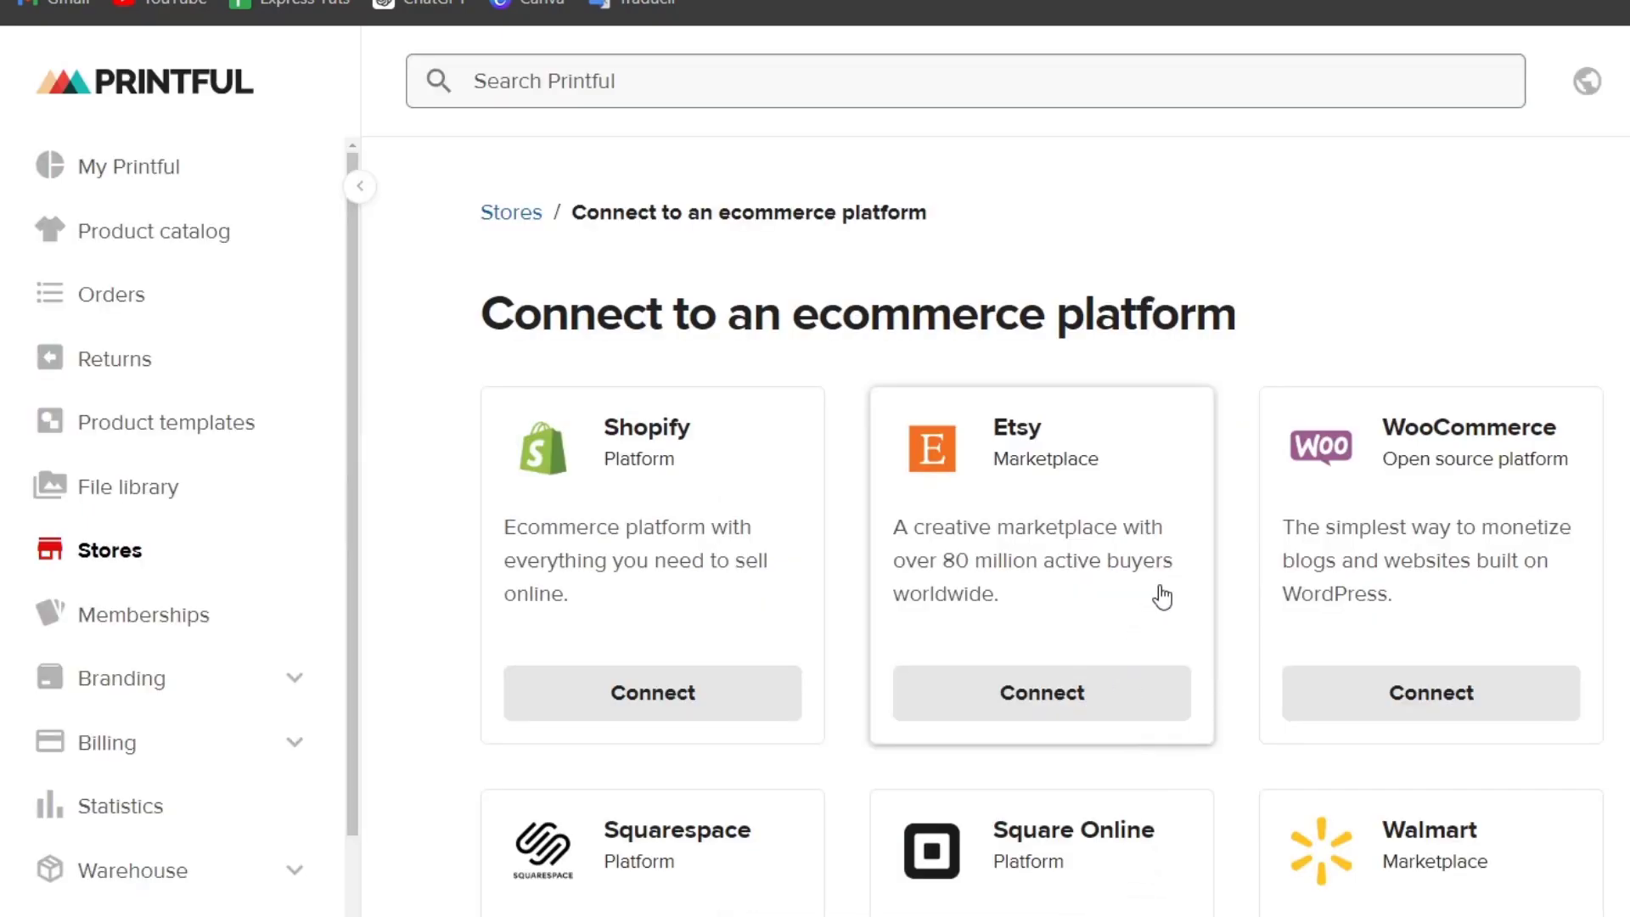
pyautogui.scroll(-3, 1414, 547)
pyautogui.scroll(-5, 1414, 573)
pyautogui.scroll(-4, 1414, 577)
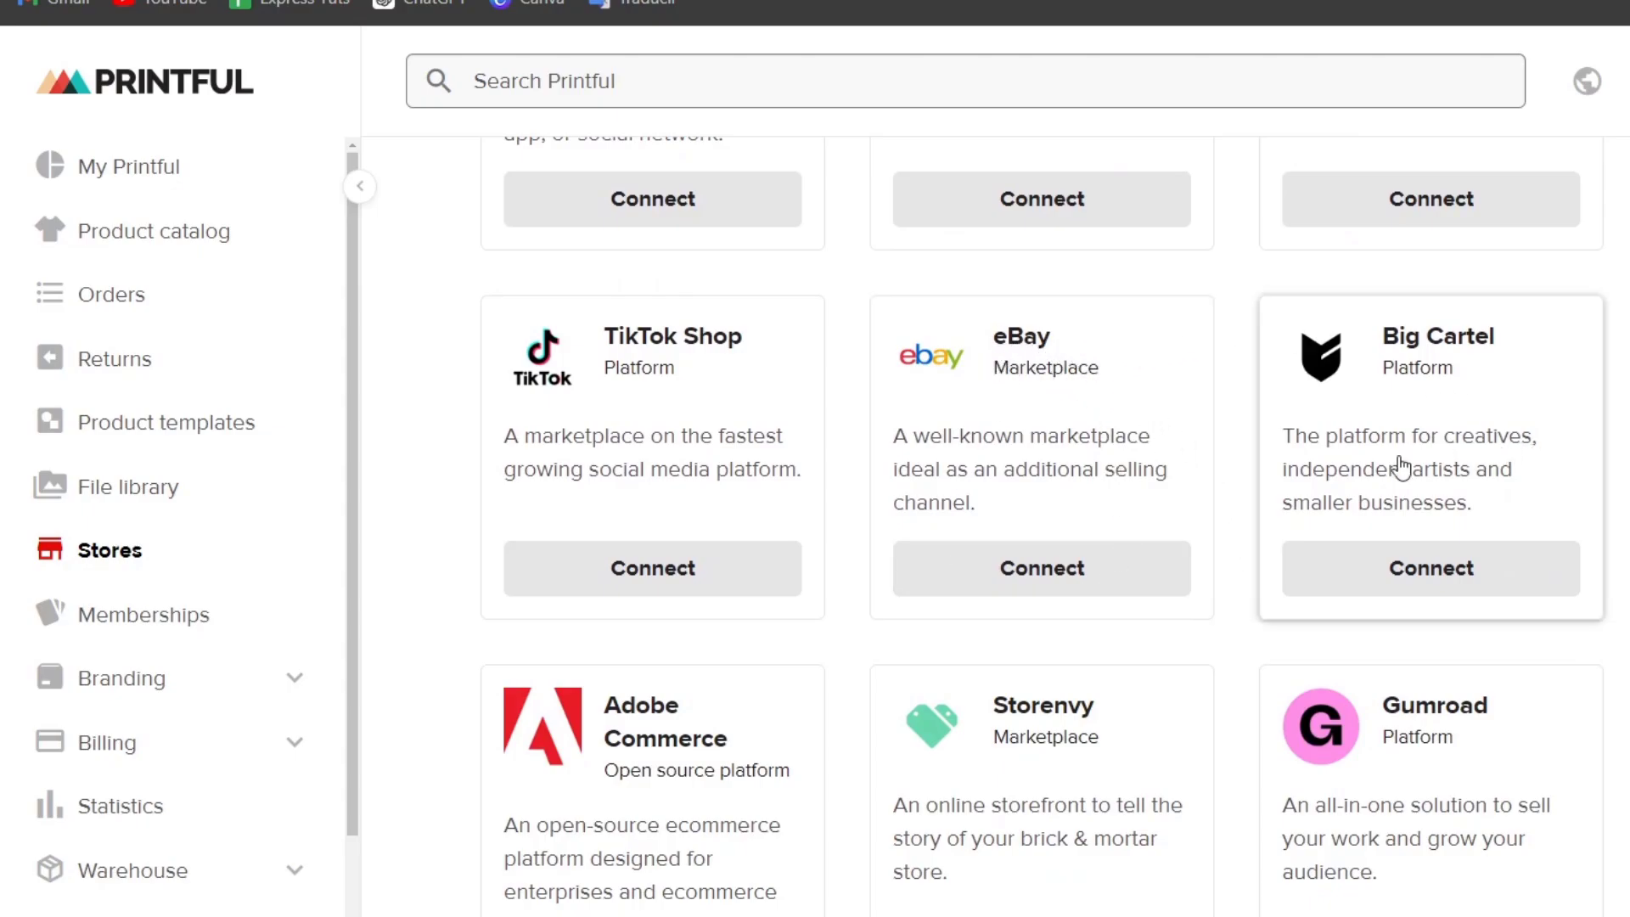
pyautogui.click(1043, 568)
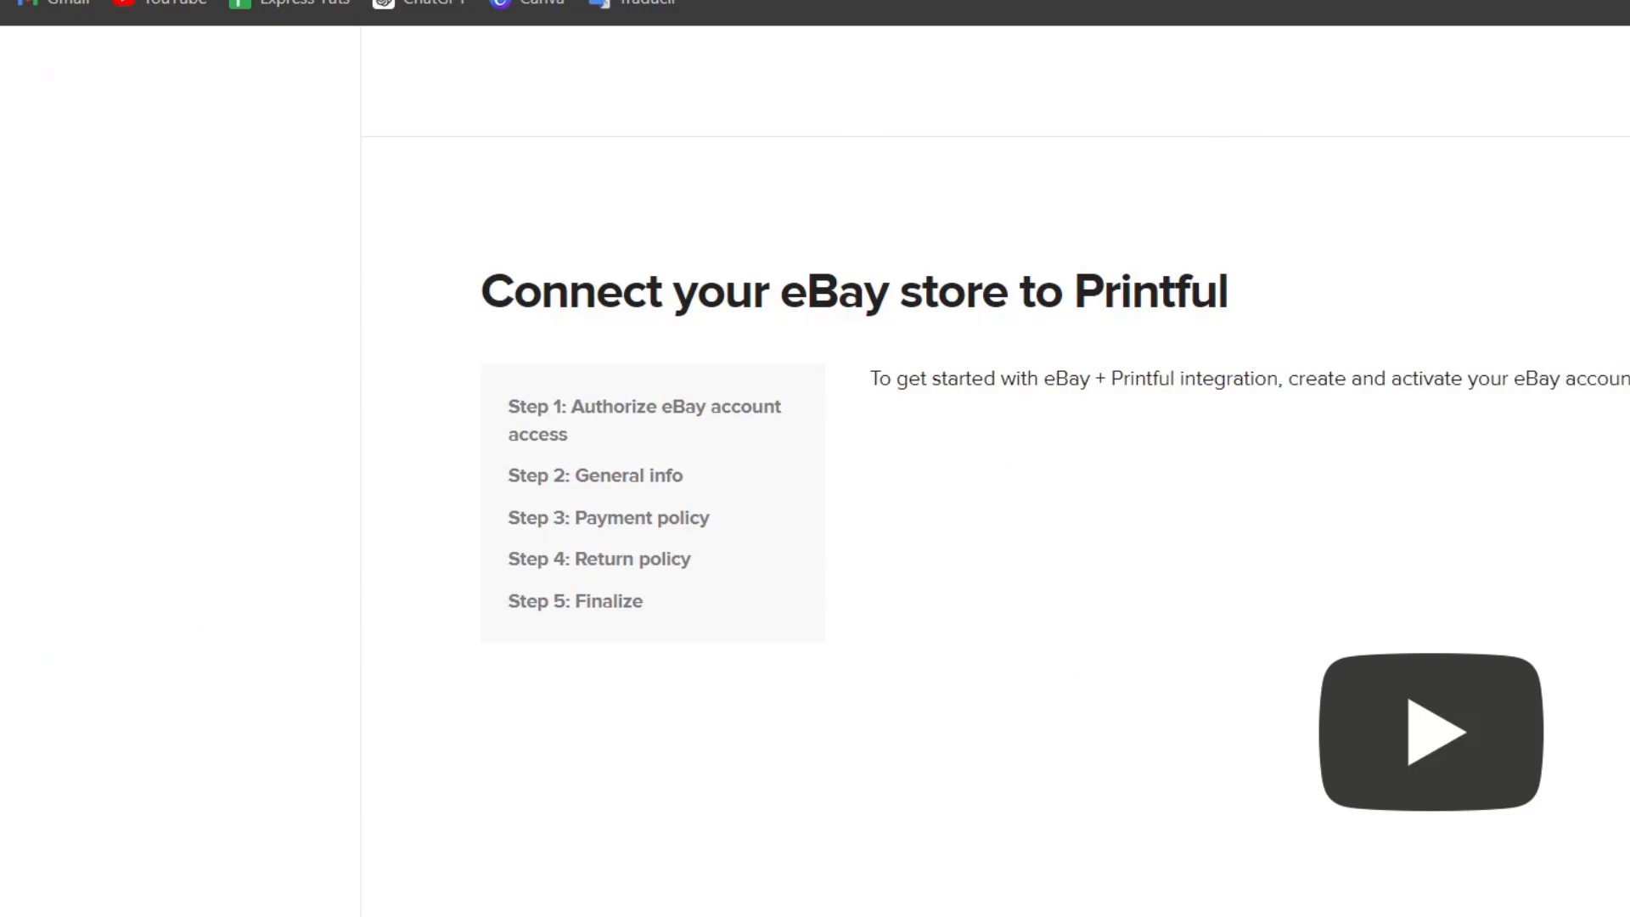
pyautogui.scroll(-3, 1265, 481)
pyautogui.scroll(-2, 1265, 480)
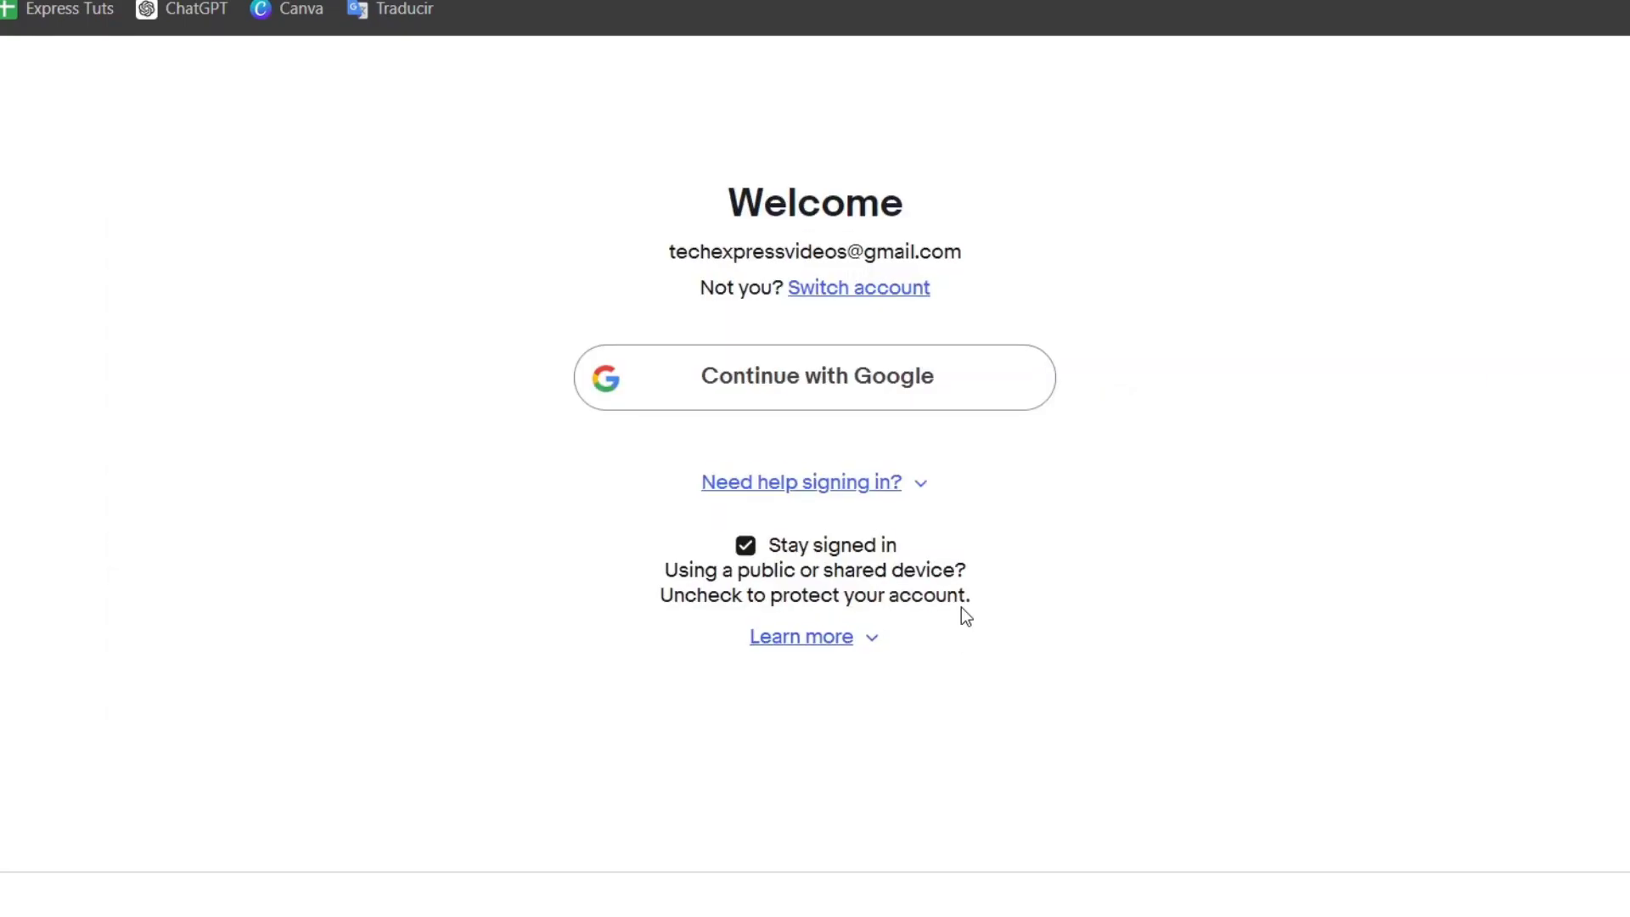
# Sign in to eBay with Google and start a new listing from My eBay's Selling menu
pyautogui.click(972, 368)
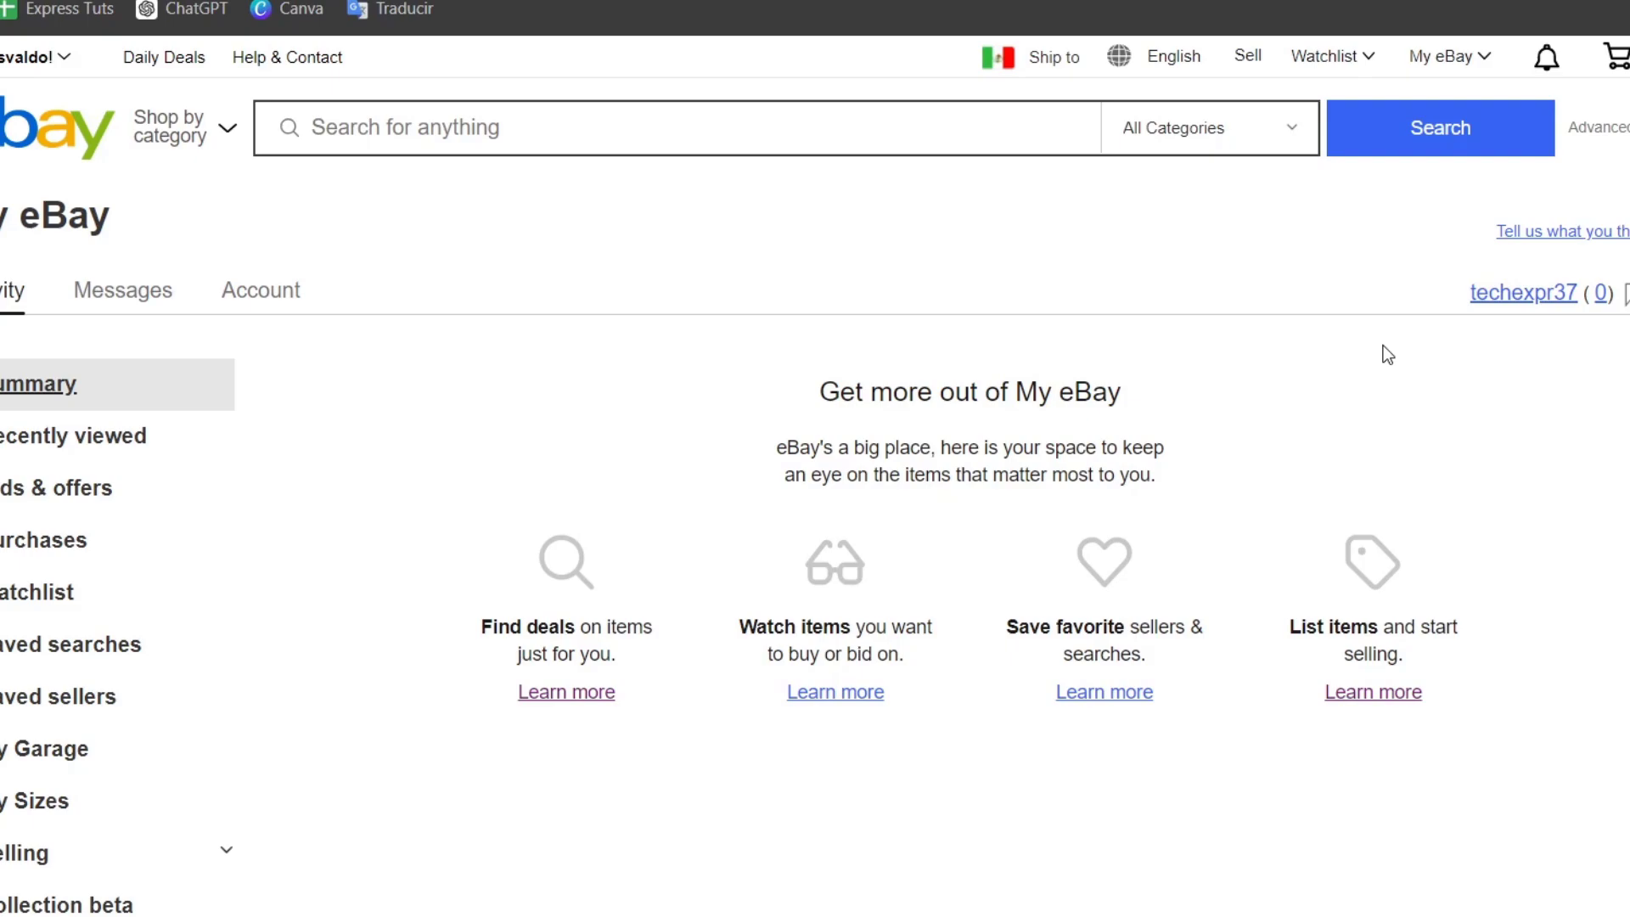
pyautogui.click(1492, 61)
pyautogui.scroll(-5, 1179, 333)
pyautogui.scroll(5, 1176, 332)
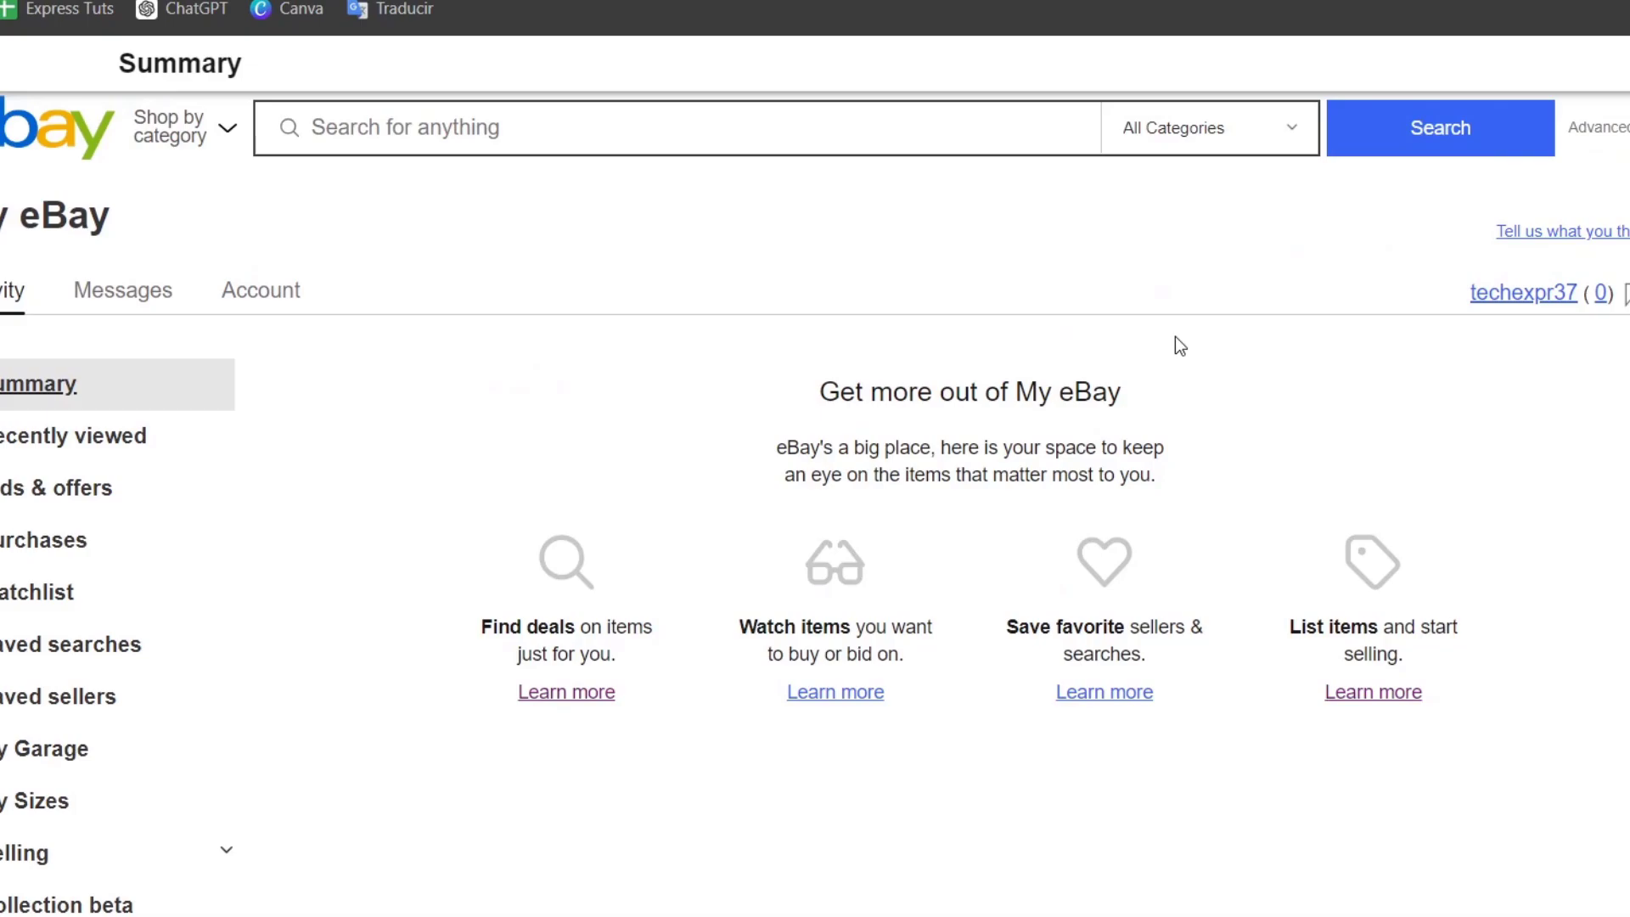
pyautogui.scroll(-2, 1176, 336)
pyautogui.click(90, 594)
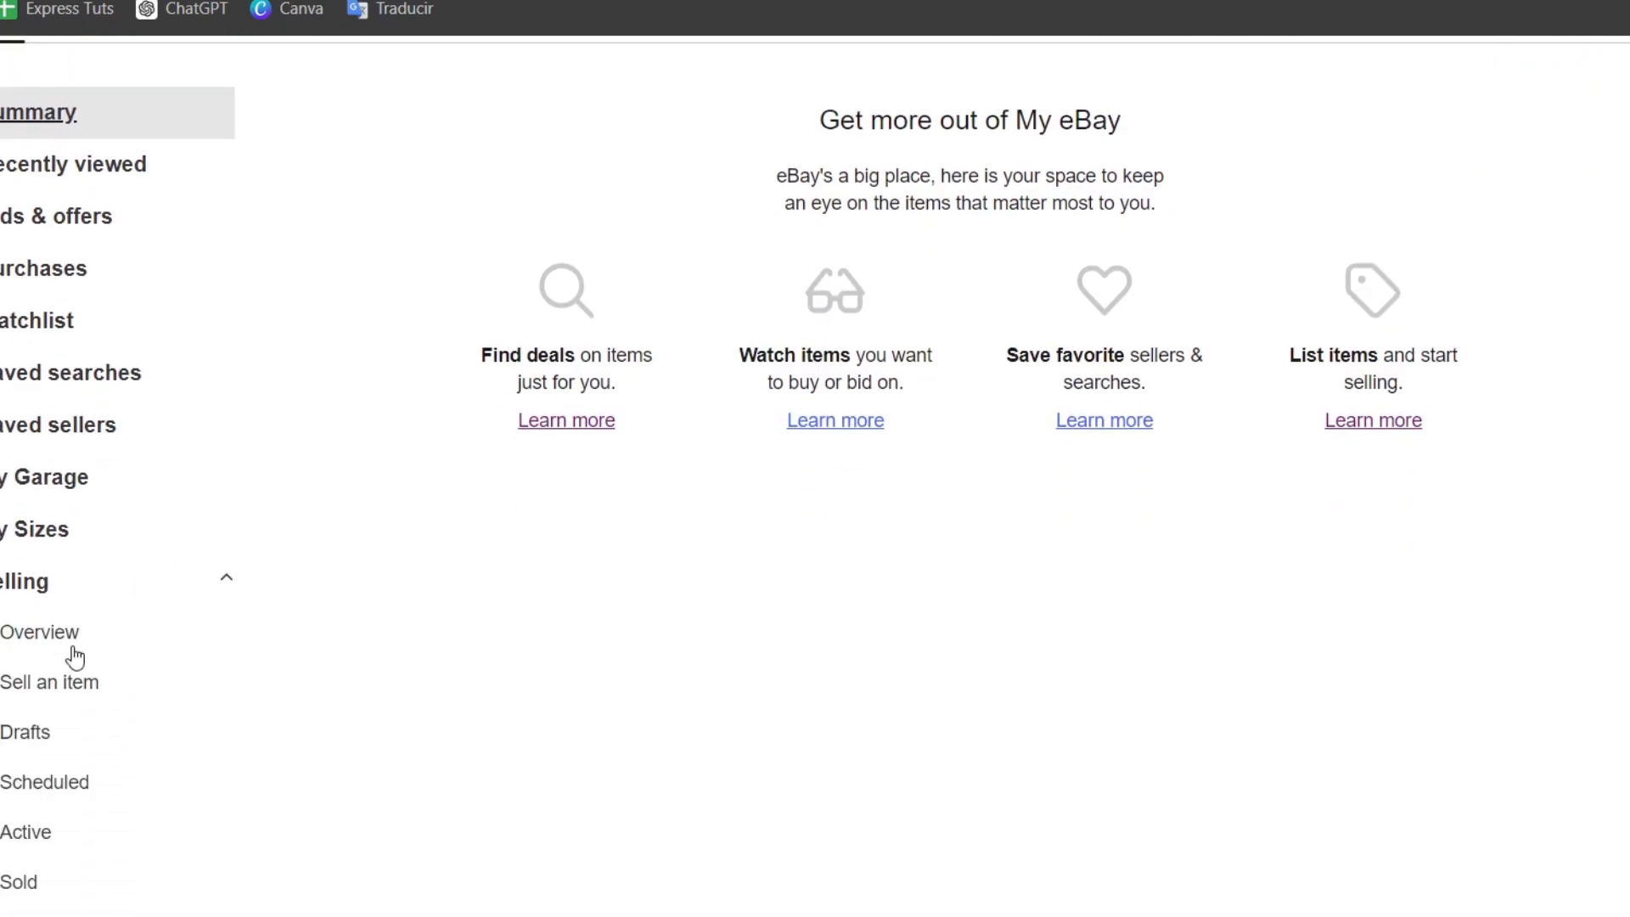
pyautogui.click(50, 682)
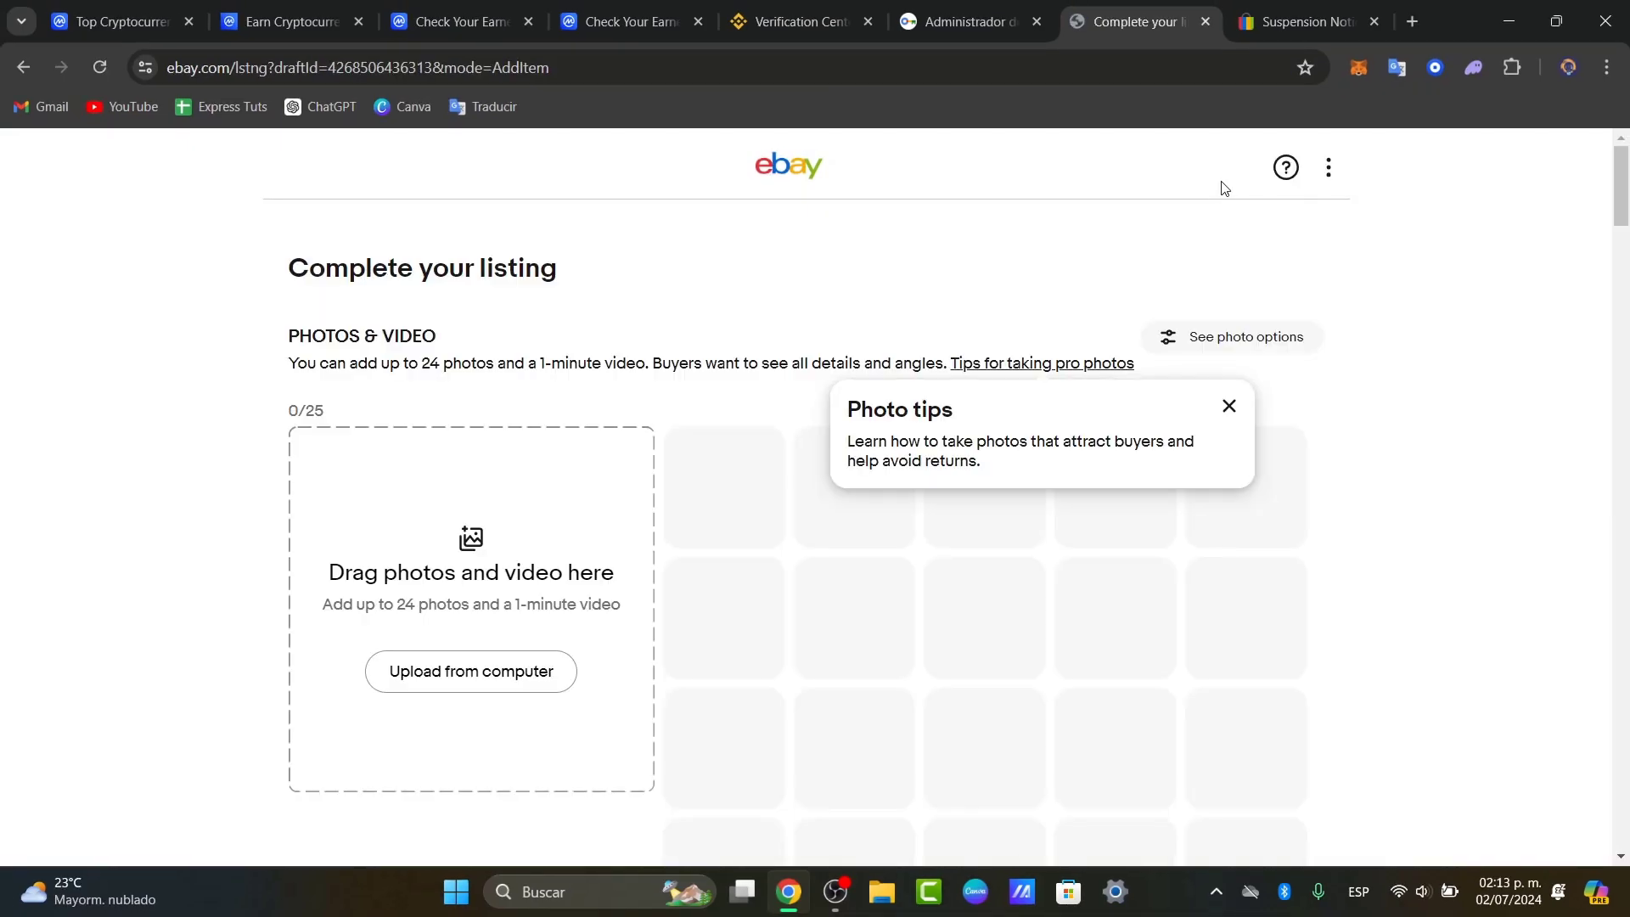
pyautogui.scroll(-5, 1350, 455)
# Check the eBay Seller Hub drafts, then view the account Suspension Notice
pyautogui.hotkey('alt', 'Left')
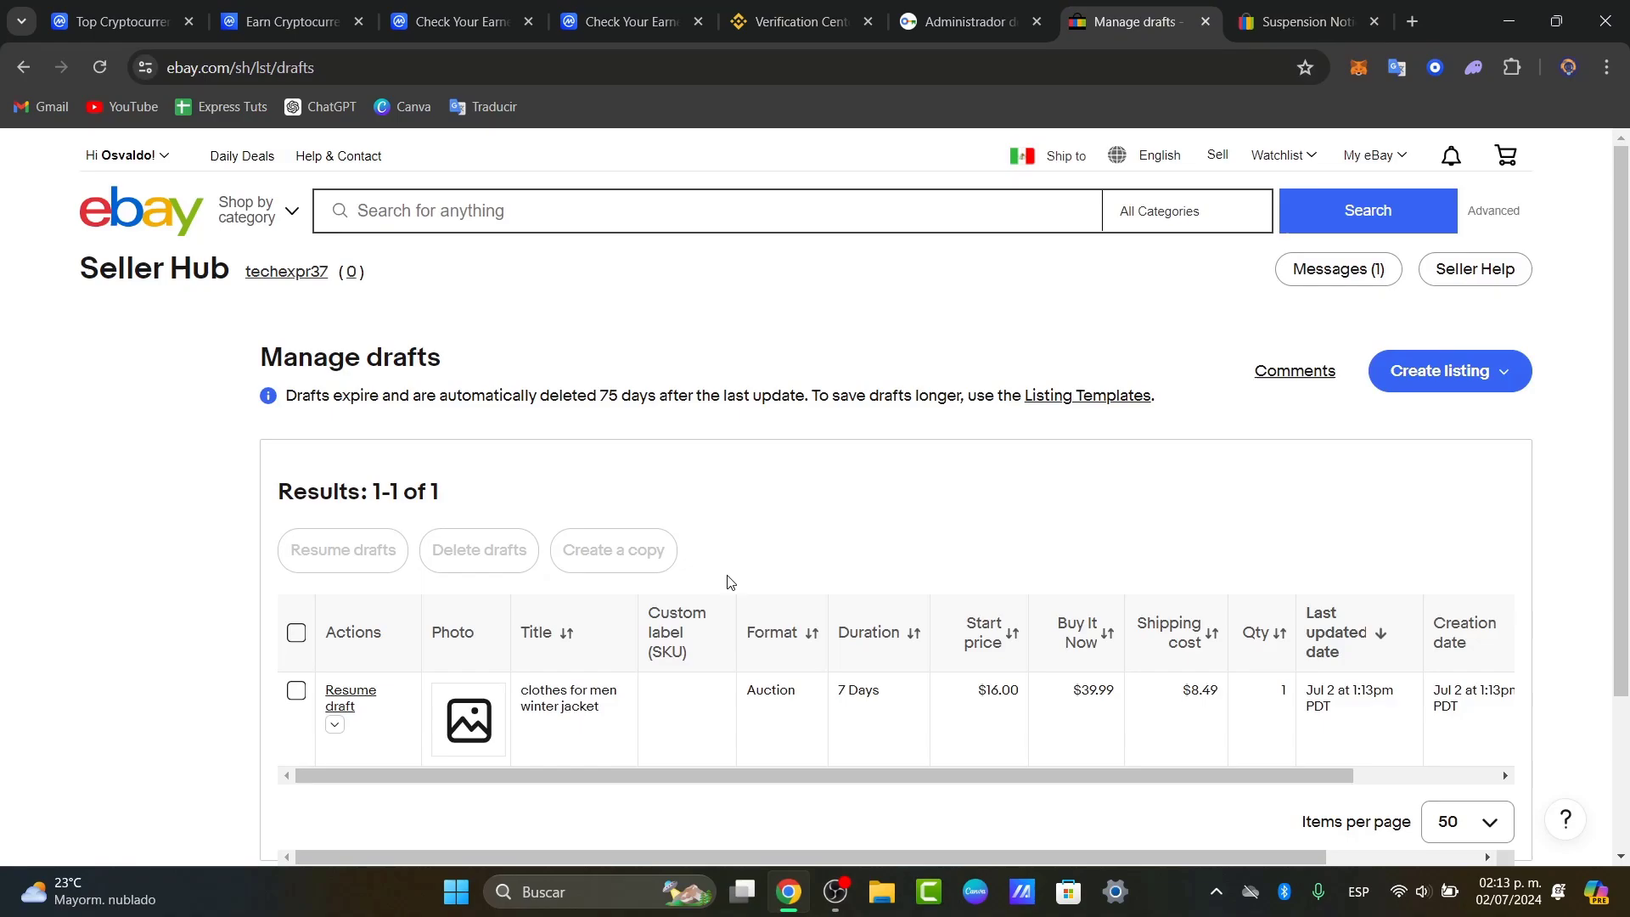
pyautogui.scroll(-2, 1381, 576)
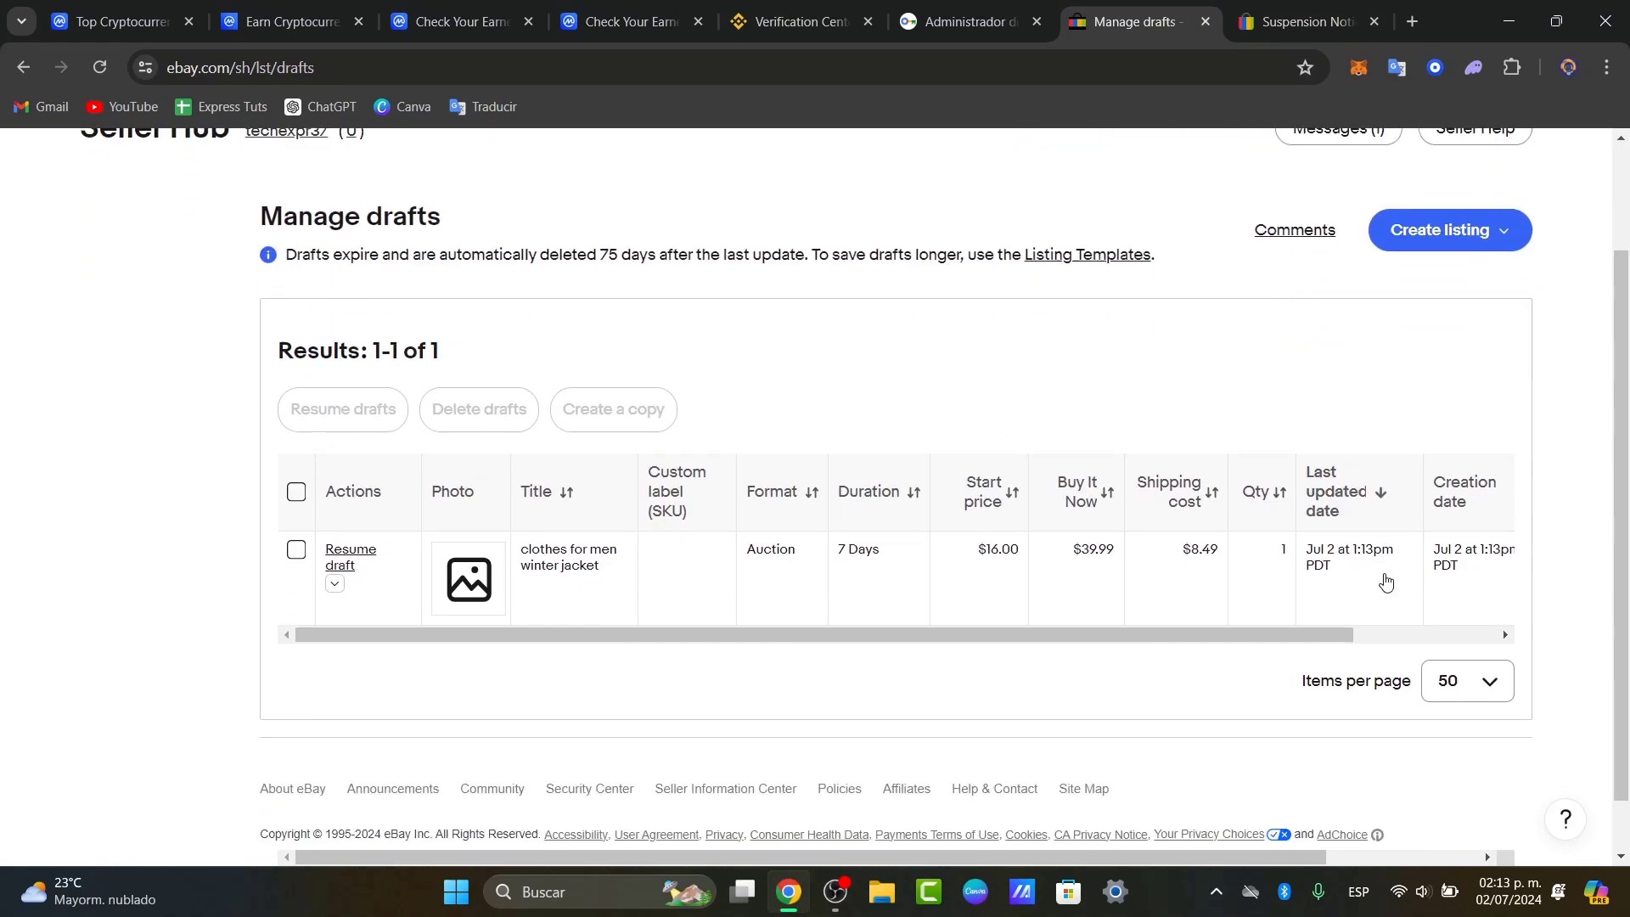
pyautogui.scroll(2, 1382, 575)
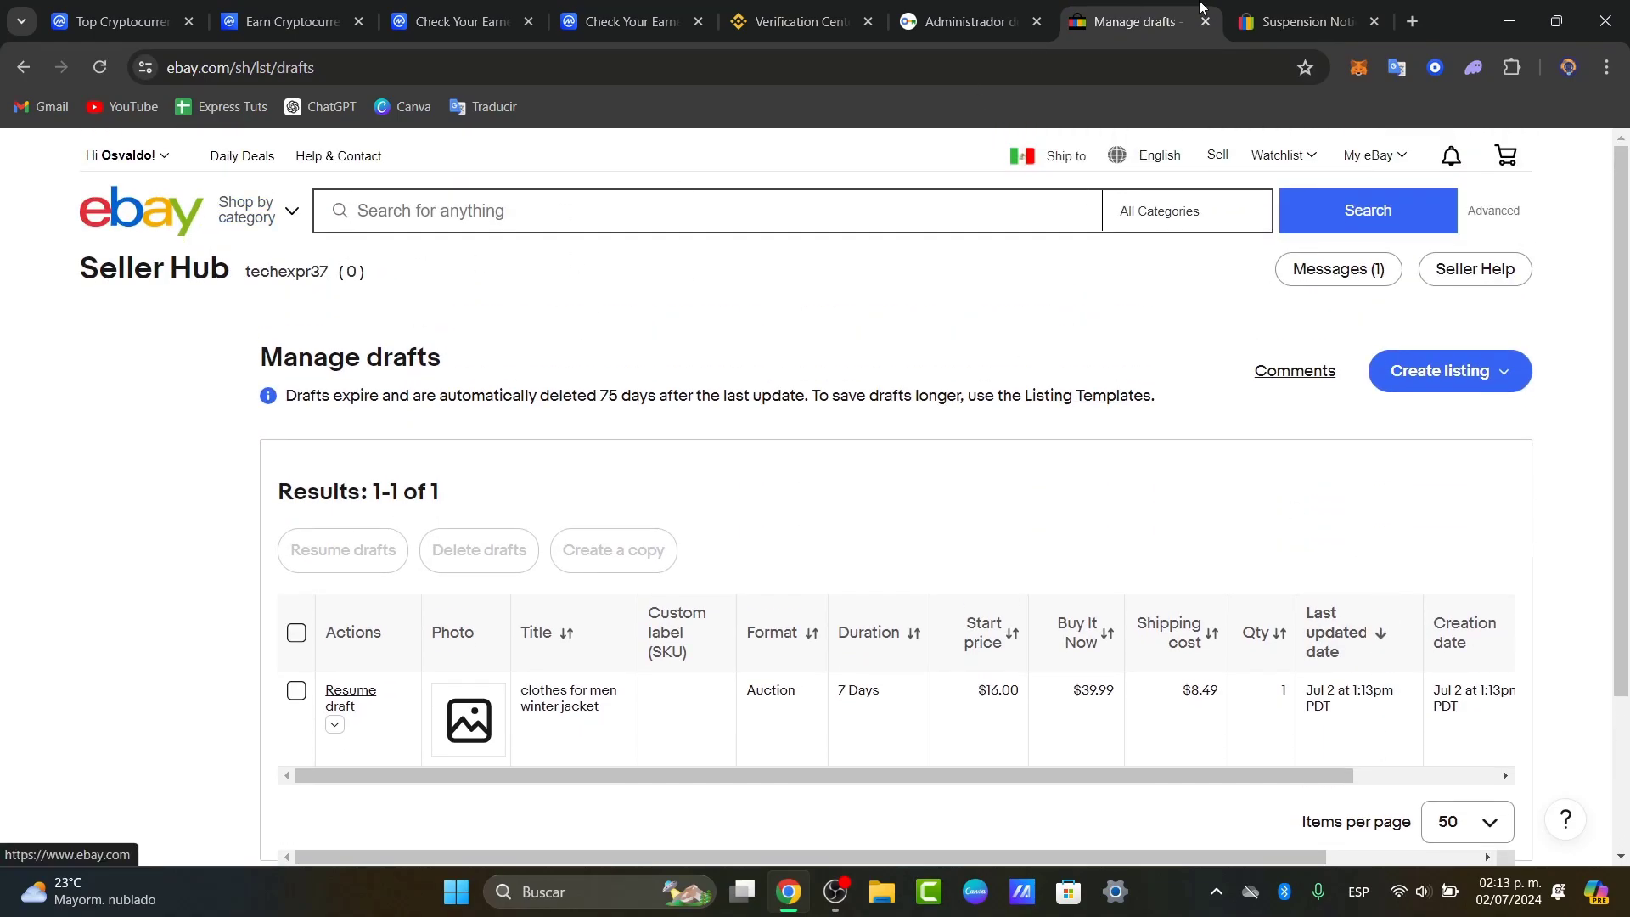
pyautogui.click(1299, 22)
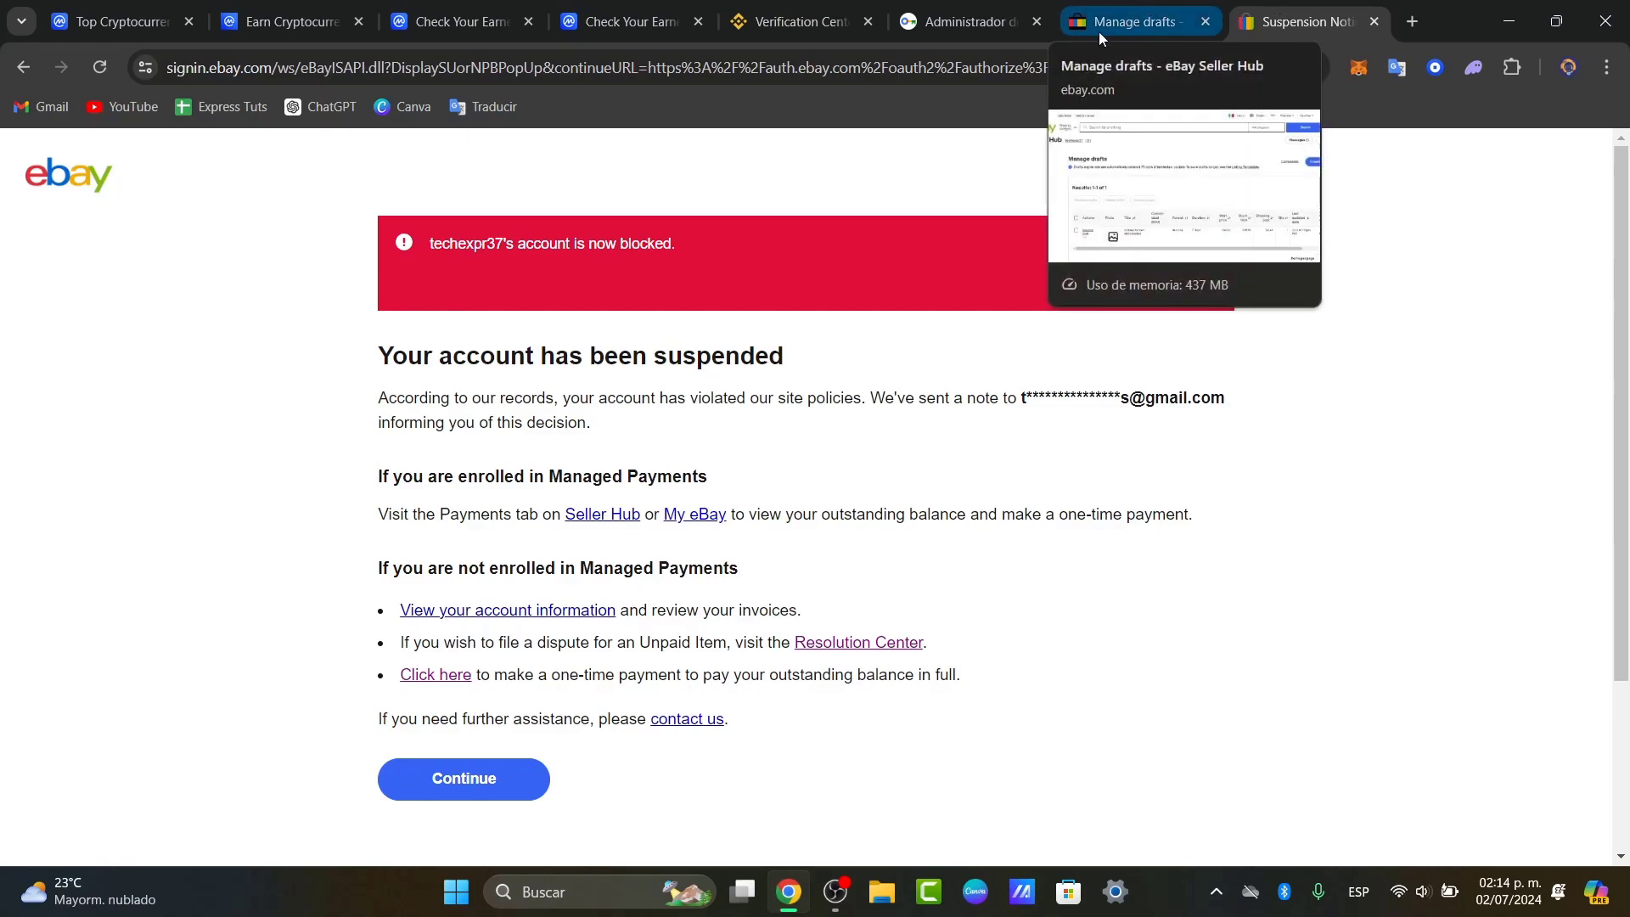
# Search for Printful, then return to eBay Messages showing the account-restriction message
pyautogui.click(984, 68)
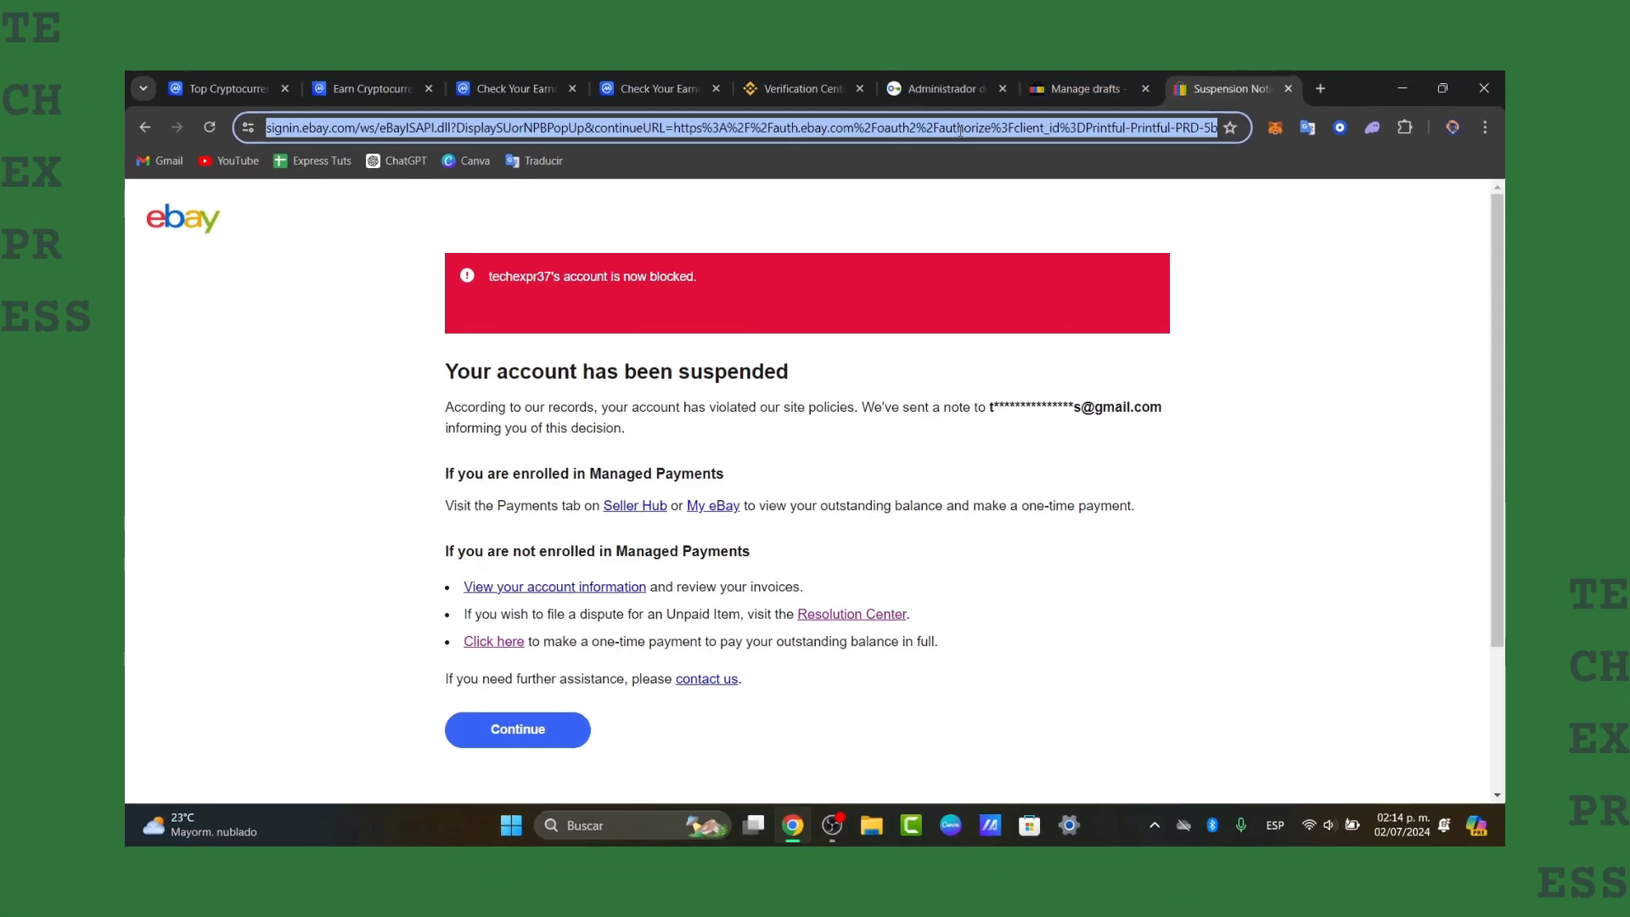
pyautogui.write('printufl')
pyautogui.press('Return')
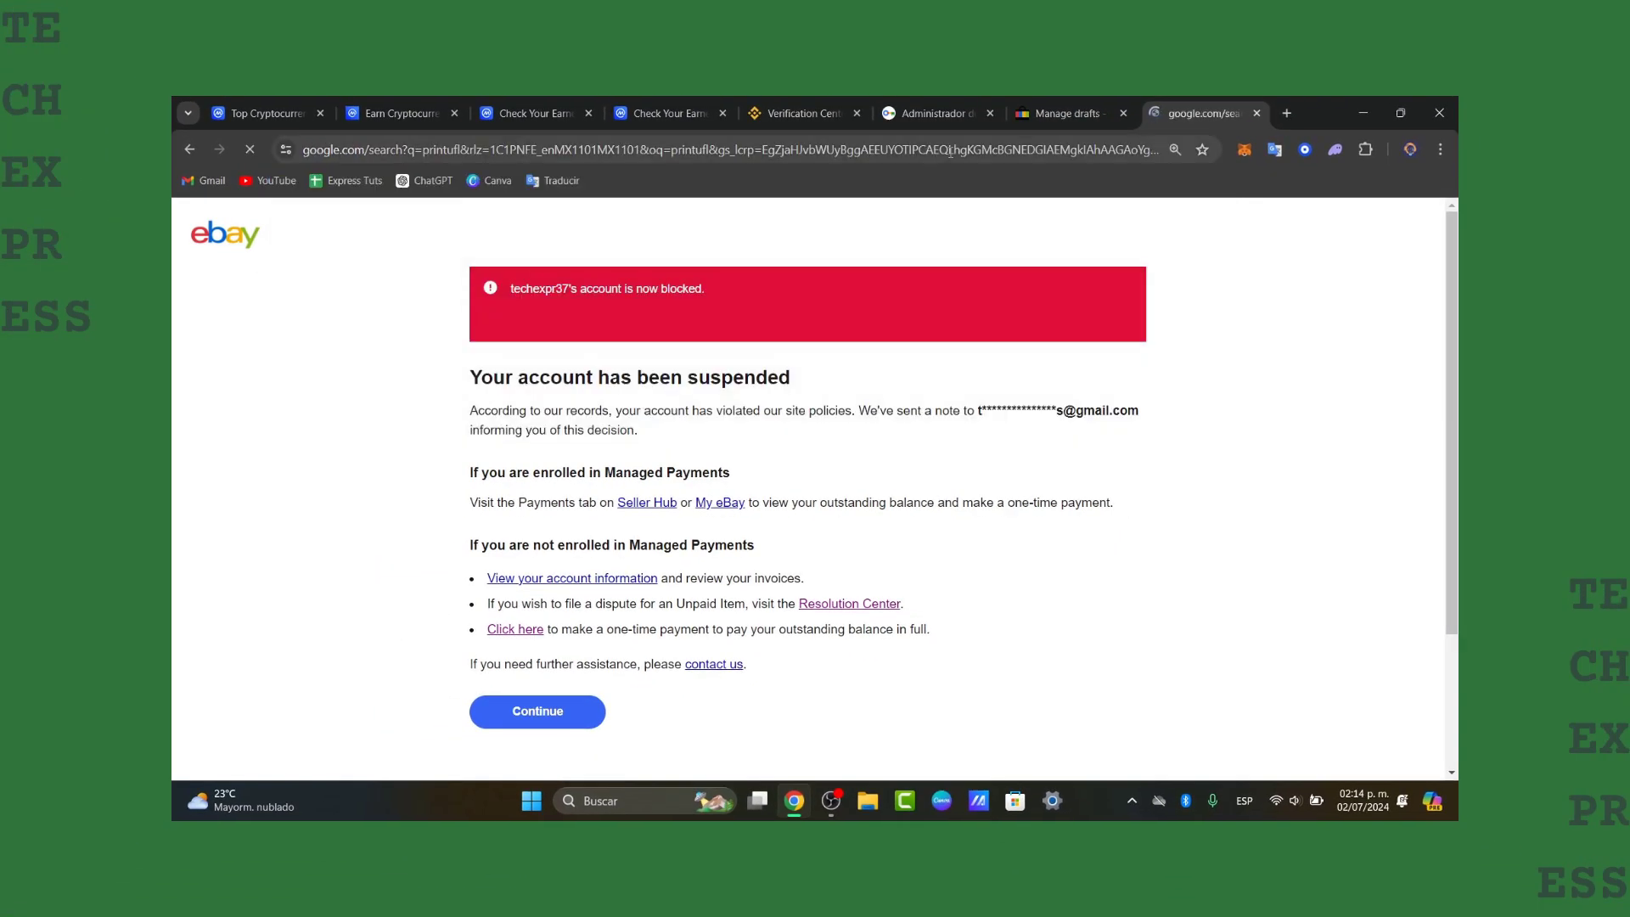
pyautogui.scroll(-4, 626, 490)
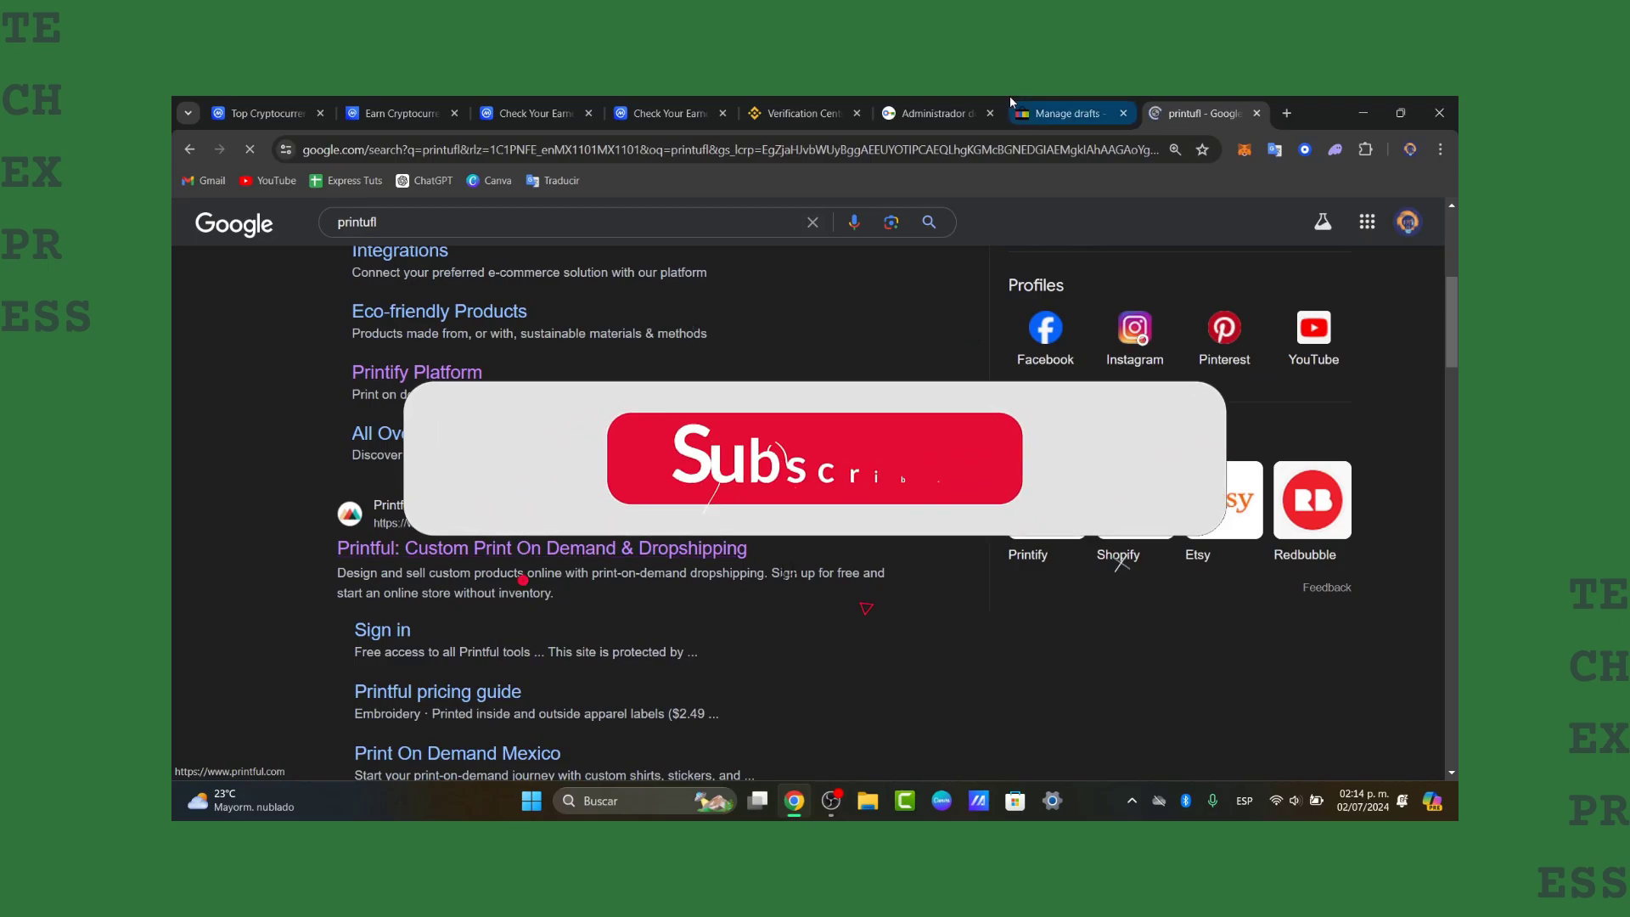
pyautogui.click(1046, 109)
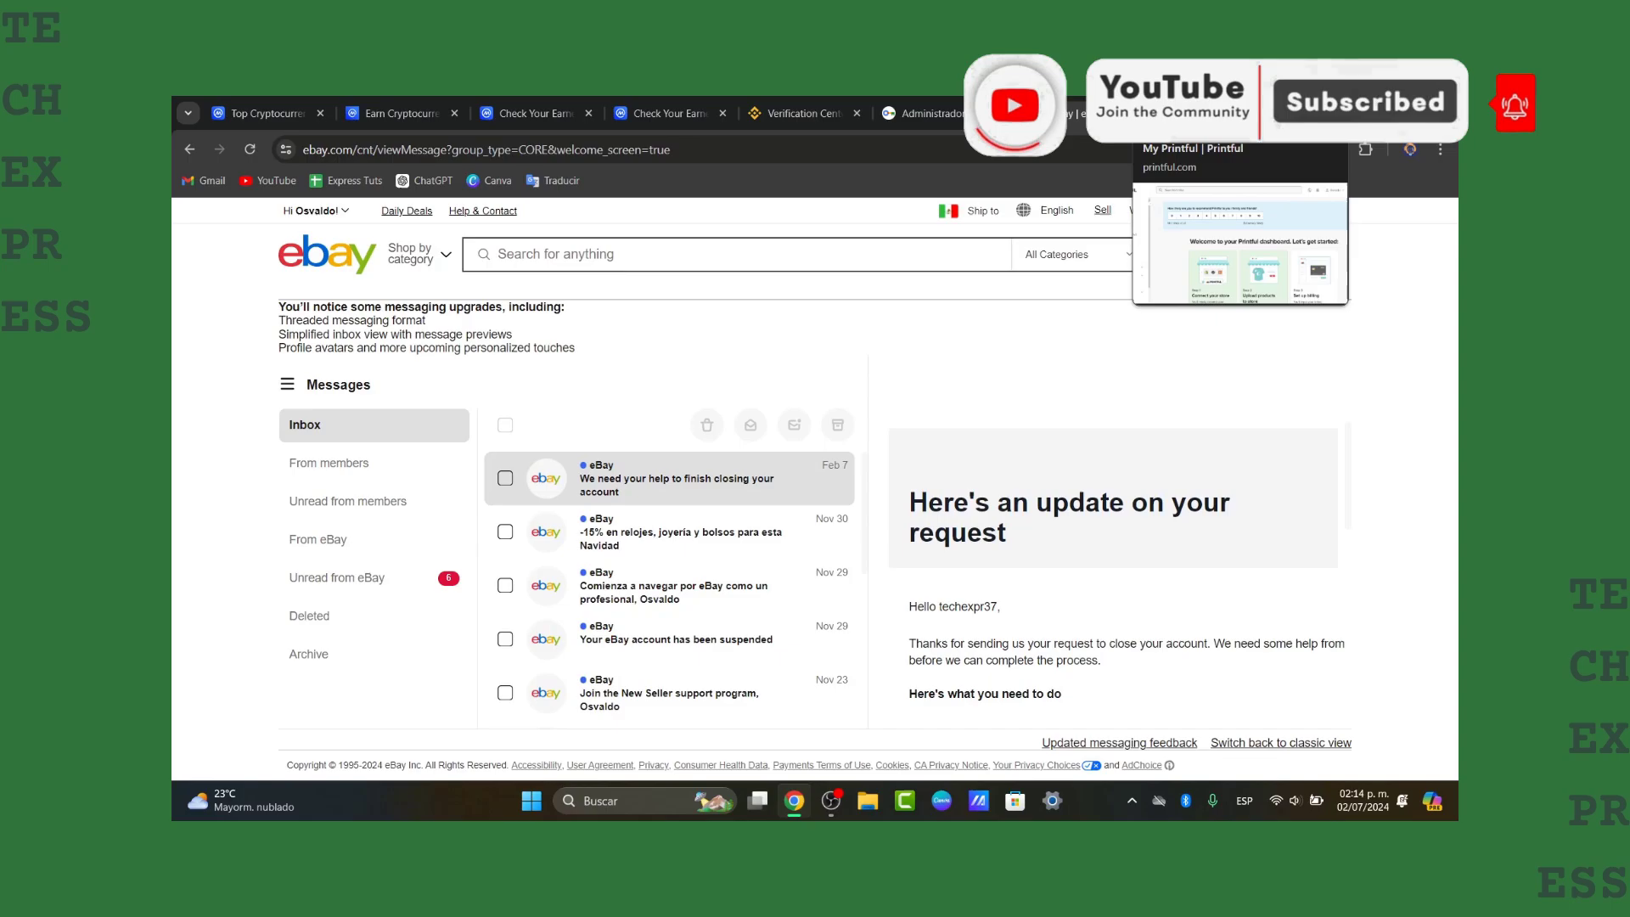
pyautogui.scroll(-3, 1280, 628)
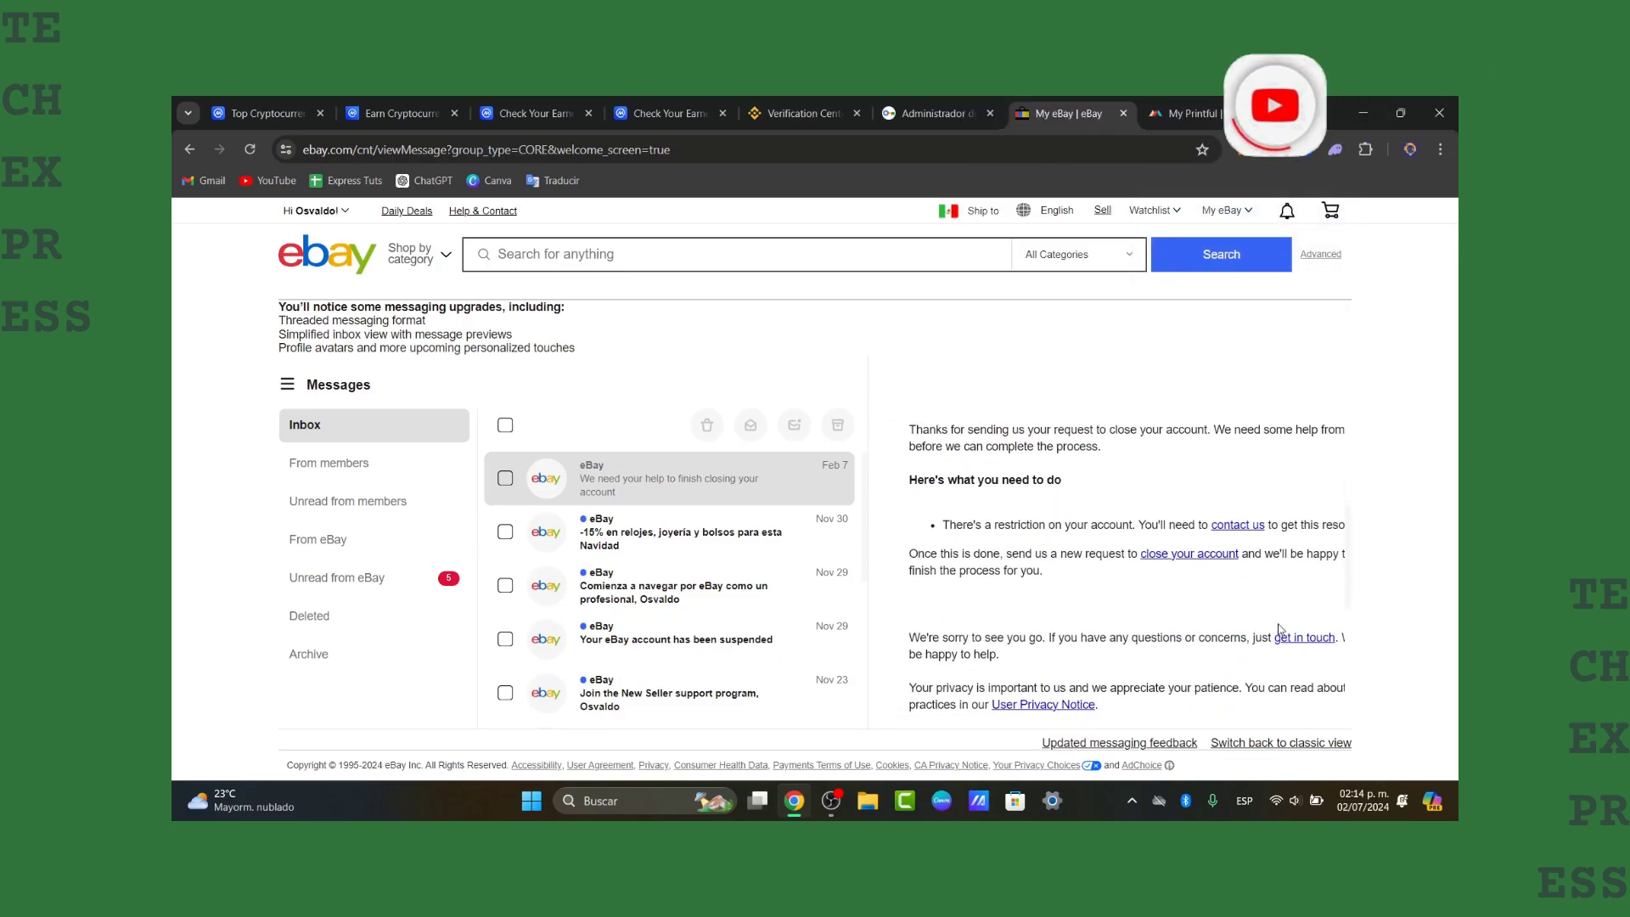